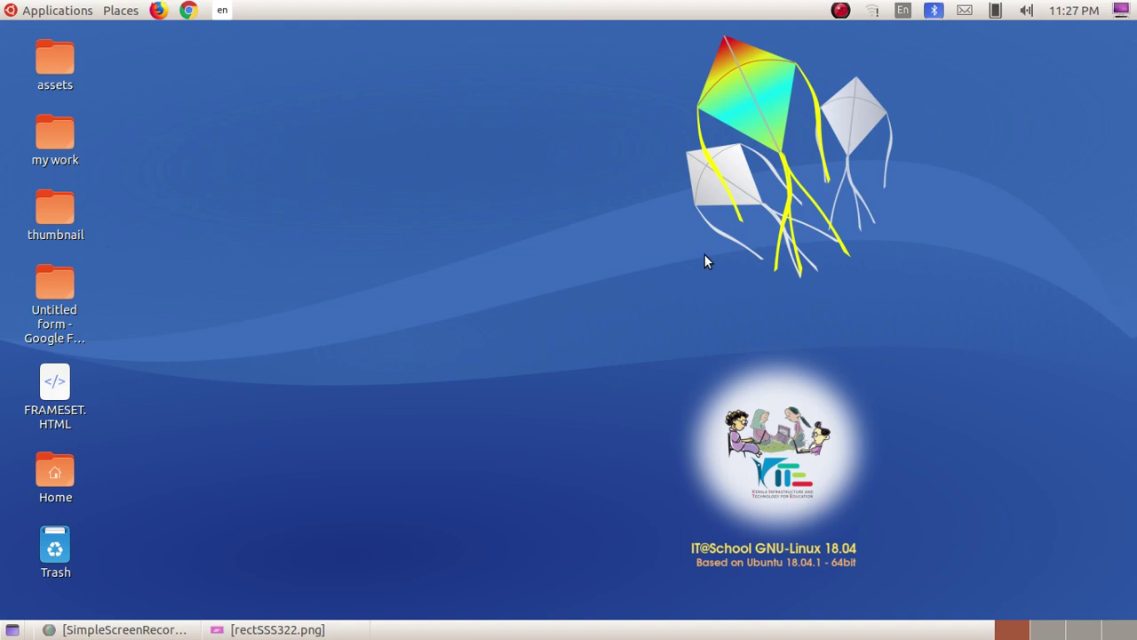
Switch from SimpleScreenRecorder to the image viewer showing rectSSS322.png.
key(alt+Tab)
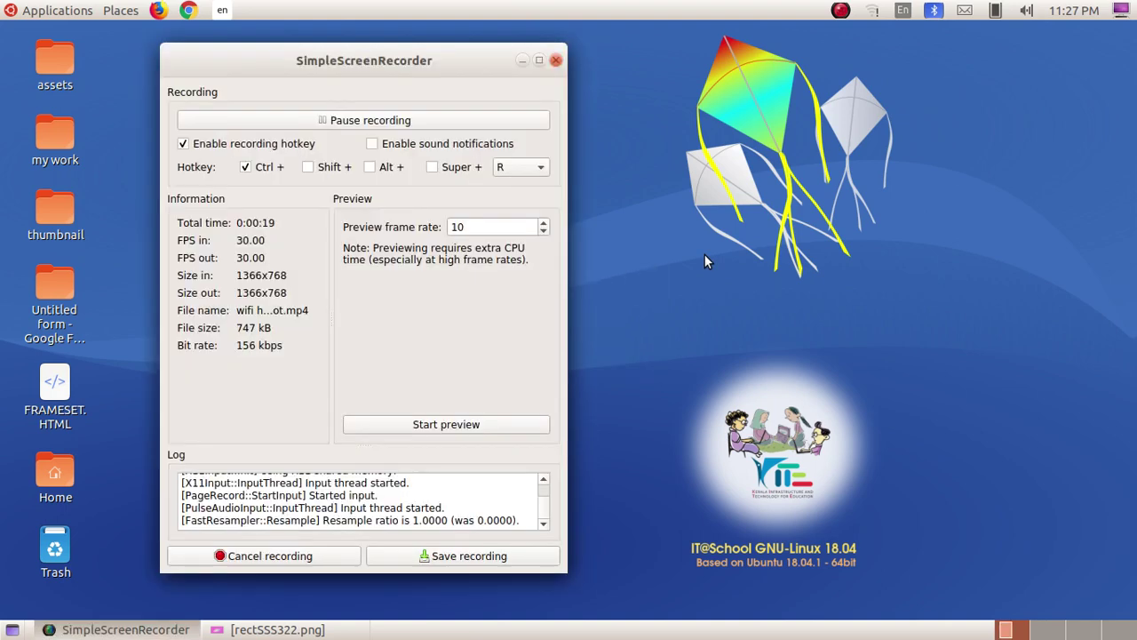
key(alt+Tab)
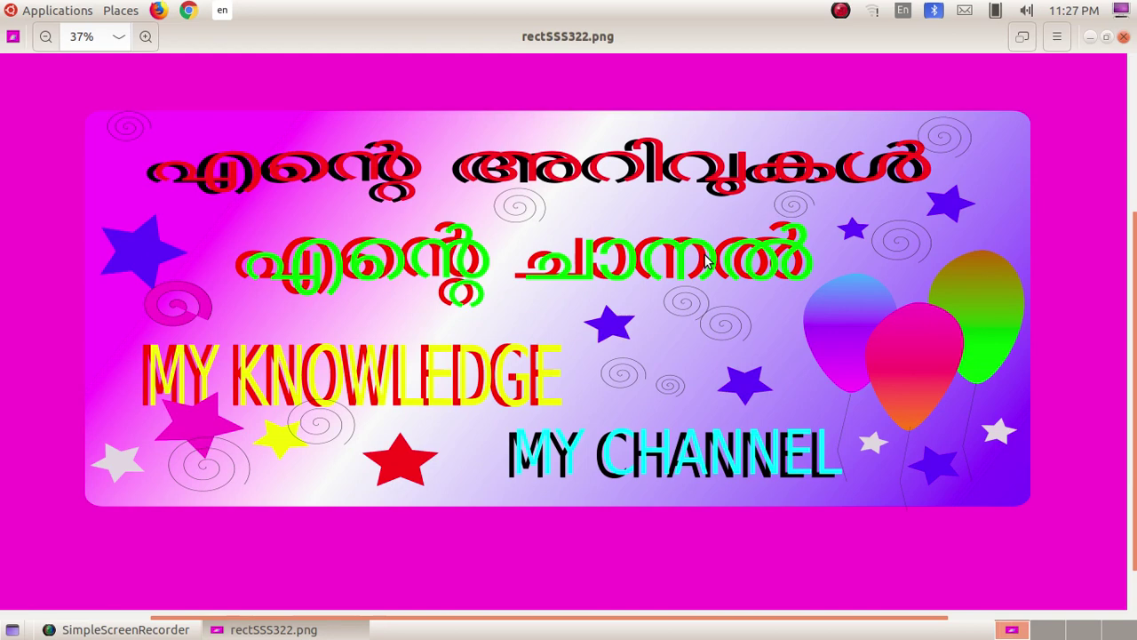
Return to the screen recorder, then minimize all windows to reveal the desktop.
key(alt+Tab)
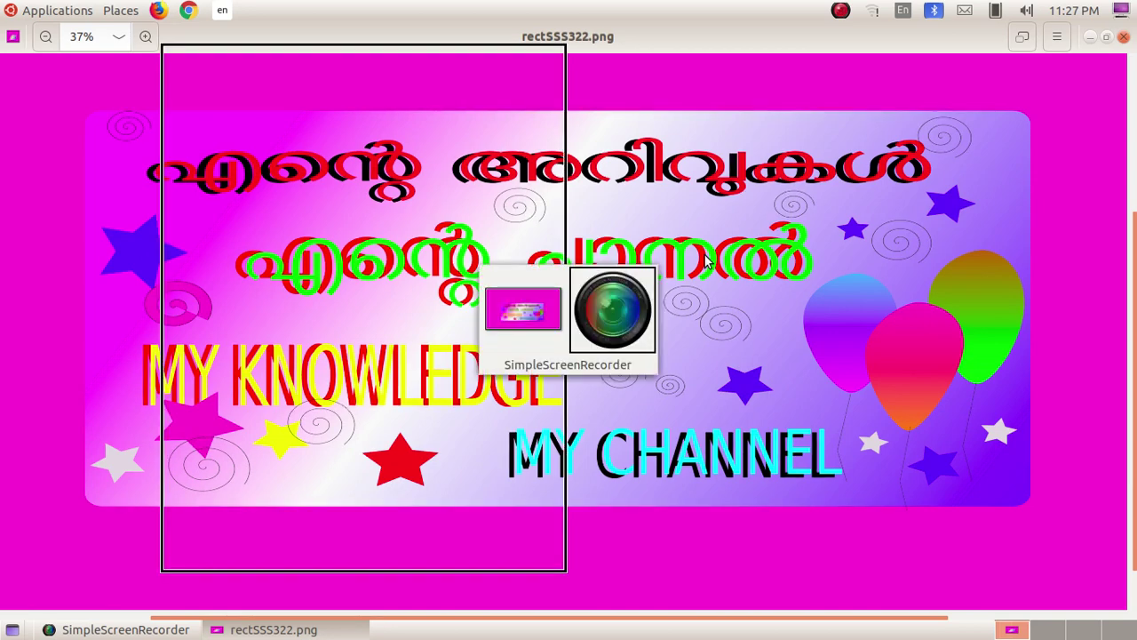
key(ctrl+alt+d)
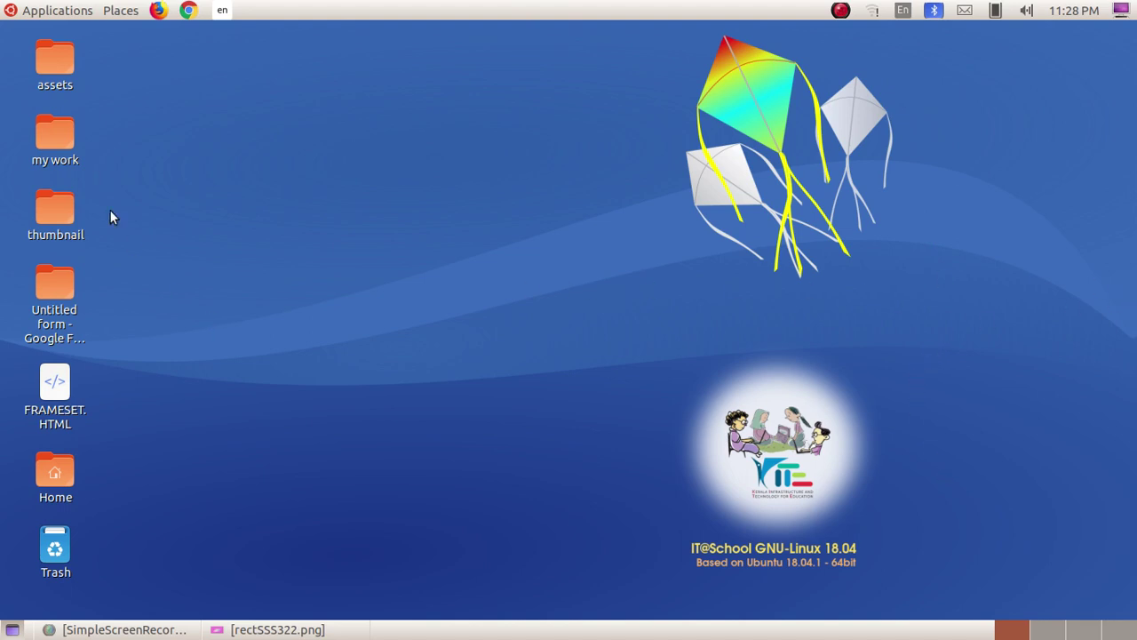
Launch Settings from the Applications menu, opening on the Wi-Fi page.
click(58, 13)
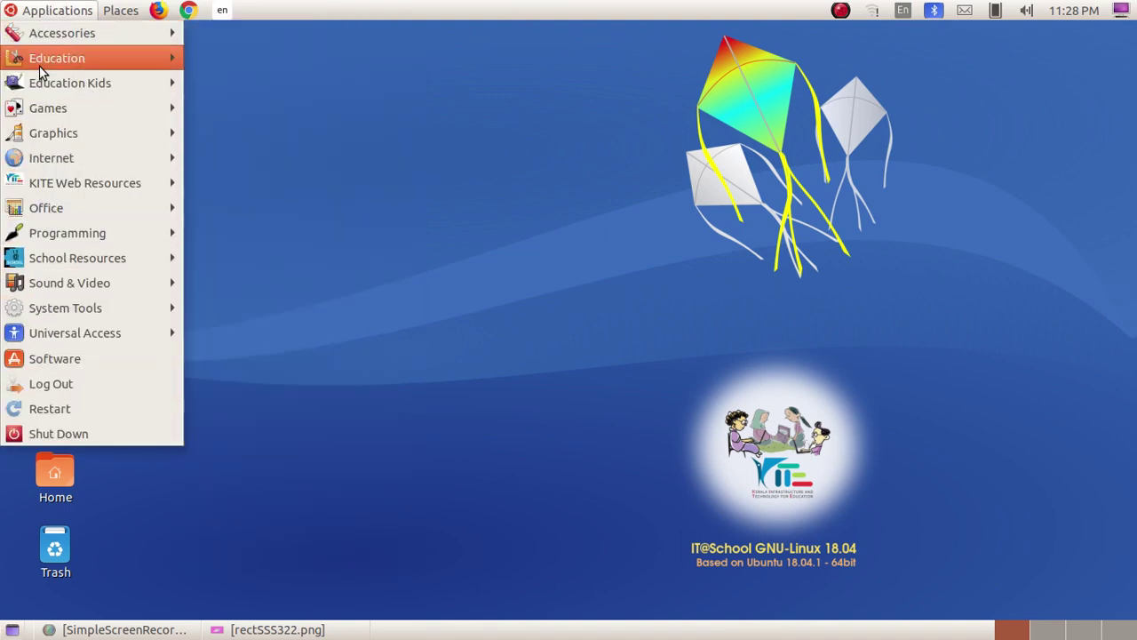
mouse_move(33, 316)
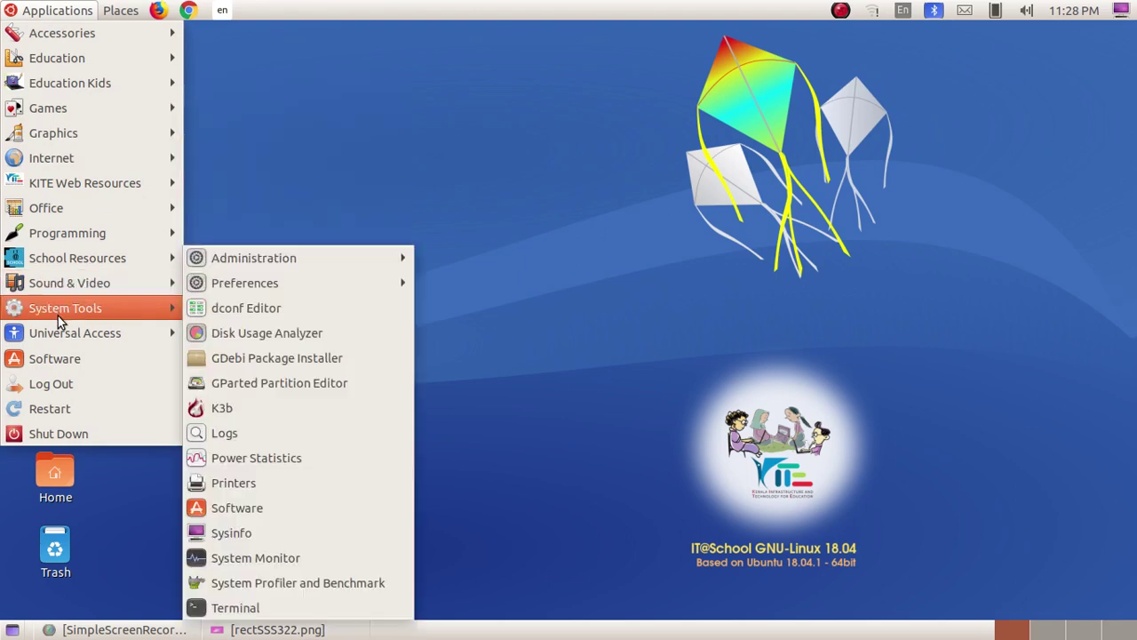
mouse_move(292, 281)
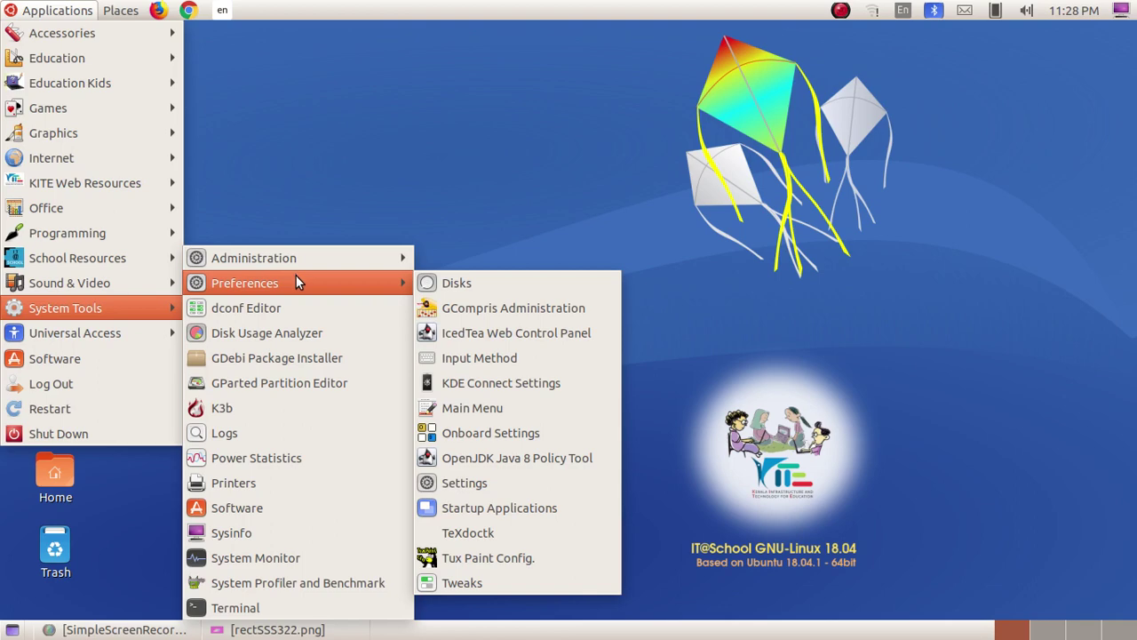
click(709, 291)
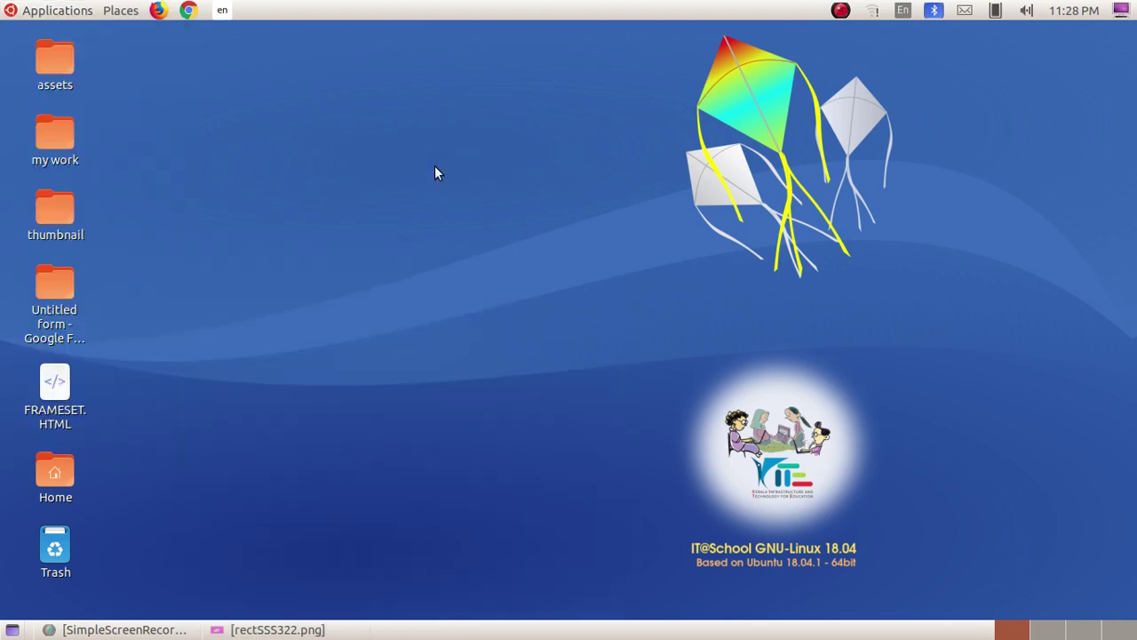
click(43, 12)
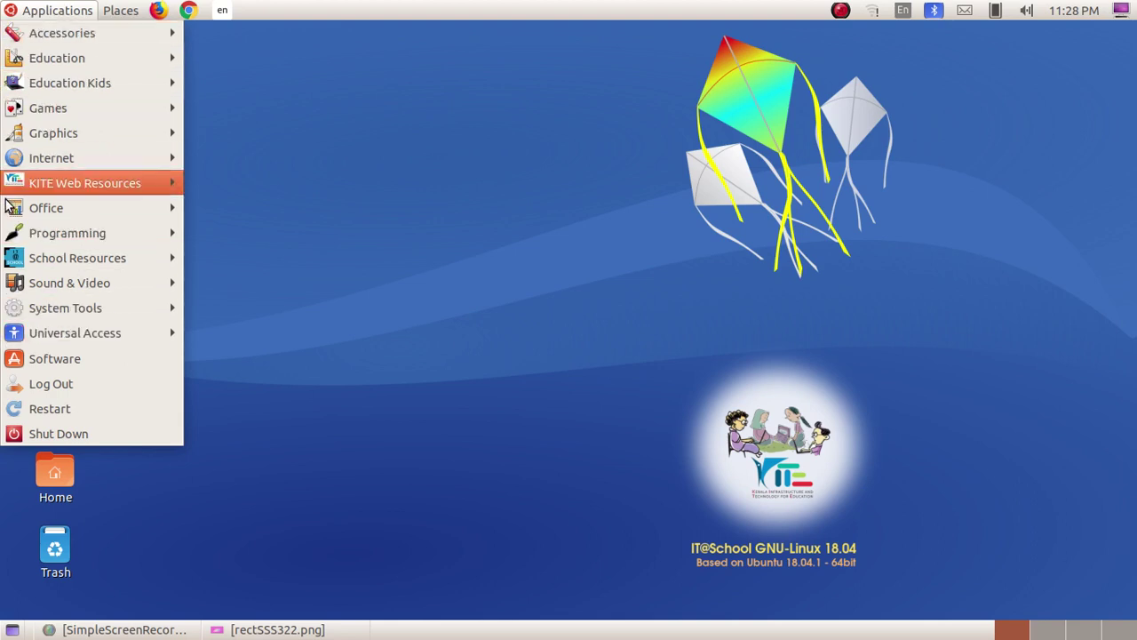
mouse_move(155, 307)
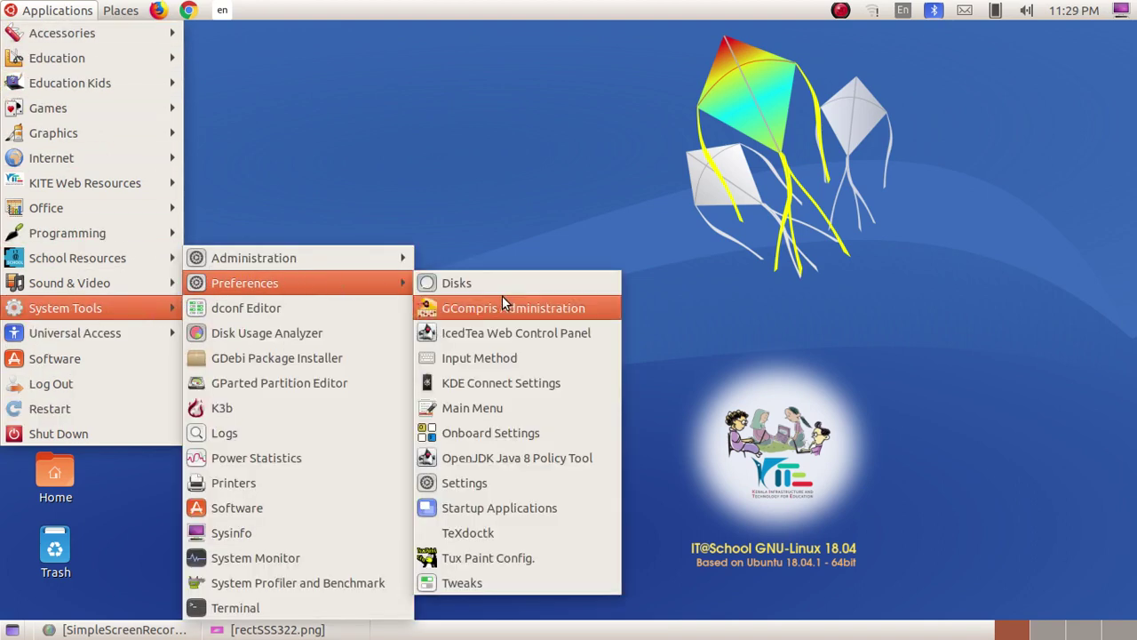
click(484, 485)
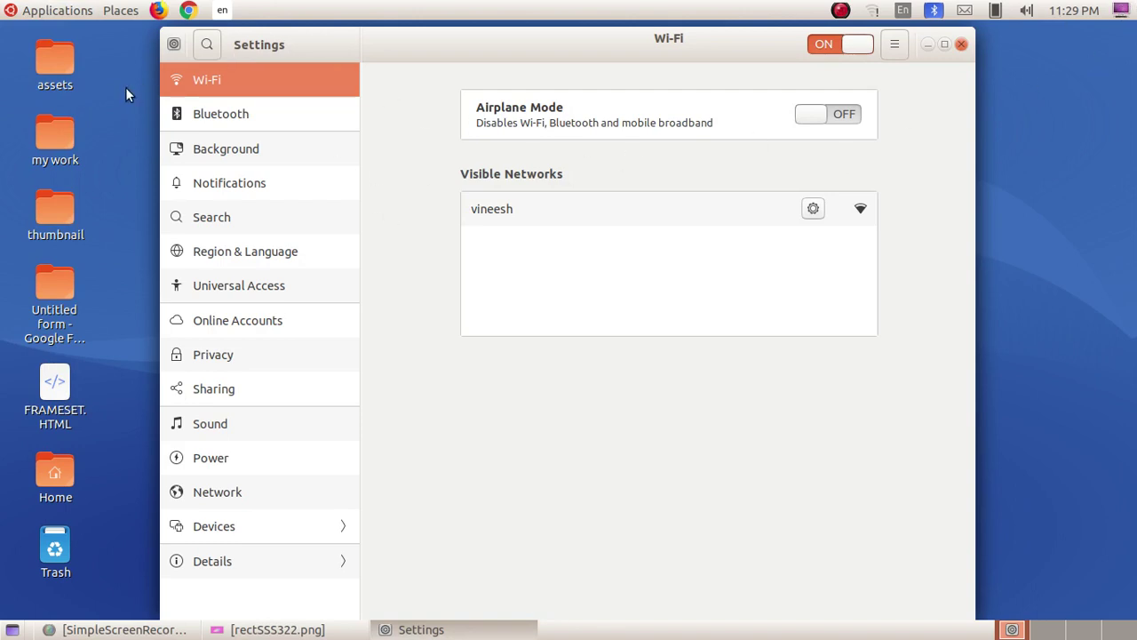
Open the Wi-Fi page's menu listing Connect to Hidden Network and Turn On Wi-Fi Hotspot.
click(175, 44)
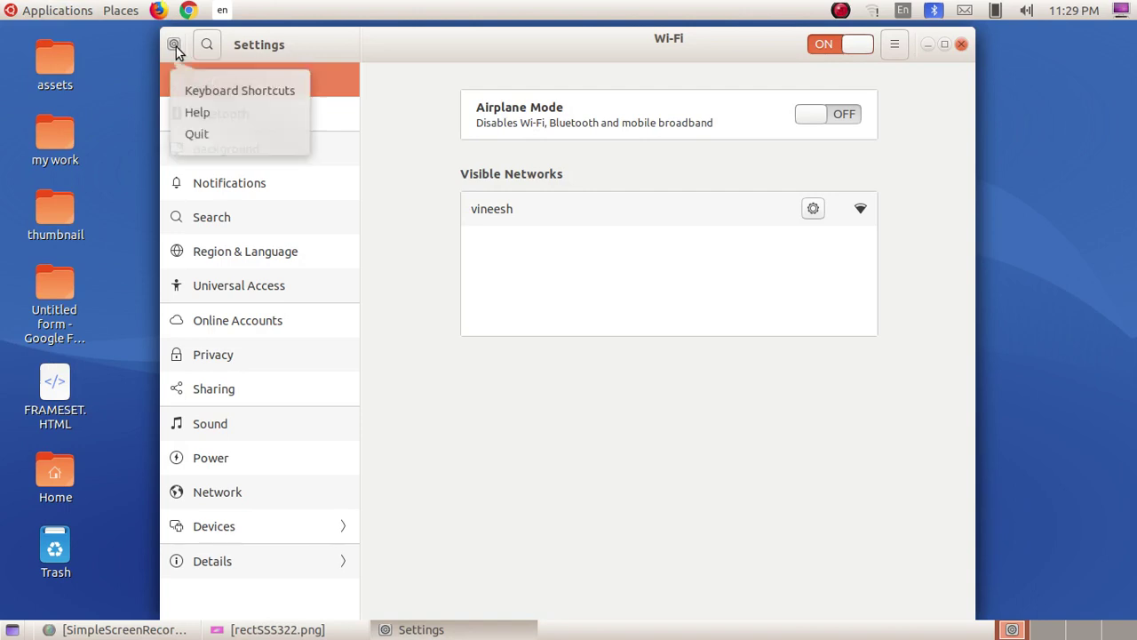
click(421, 61)
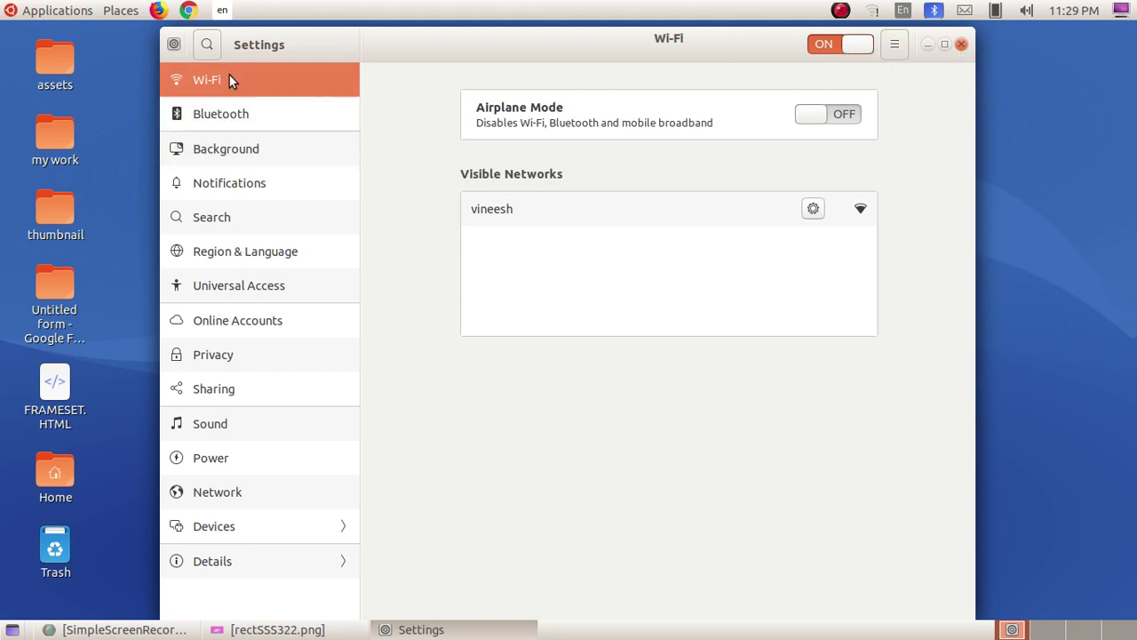
click(895, 46)
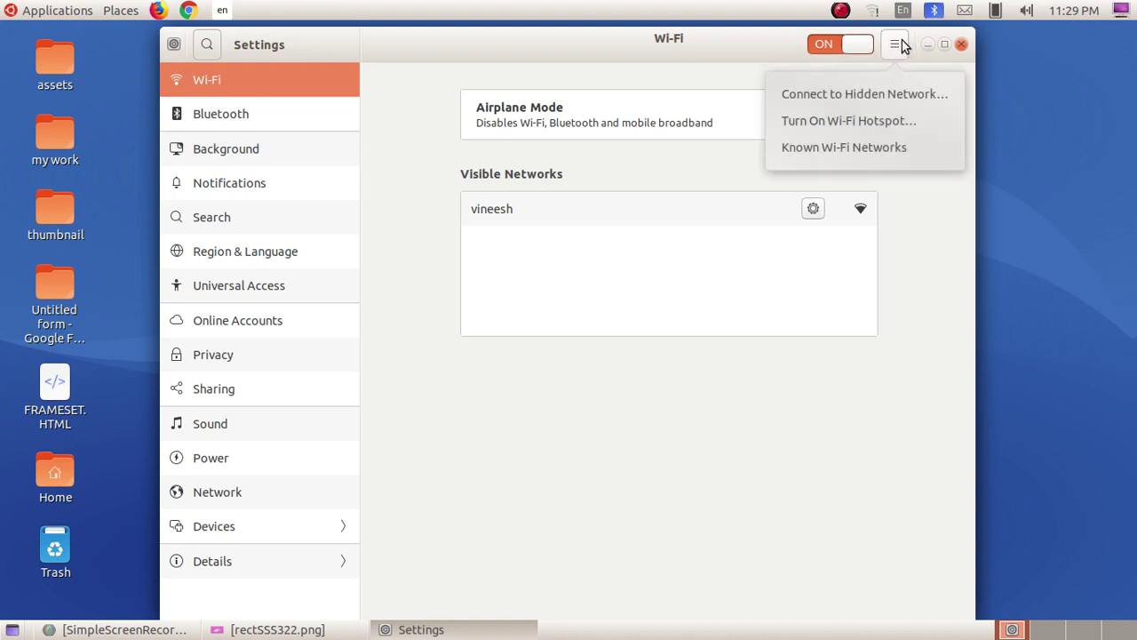
Turn on the Wi-Fi hotspot and dismiss the Connection Established notification.
click(852, 121)
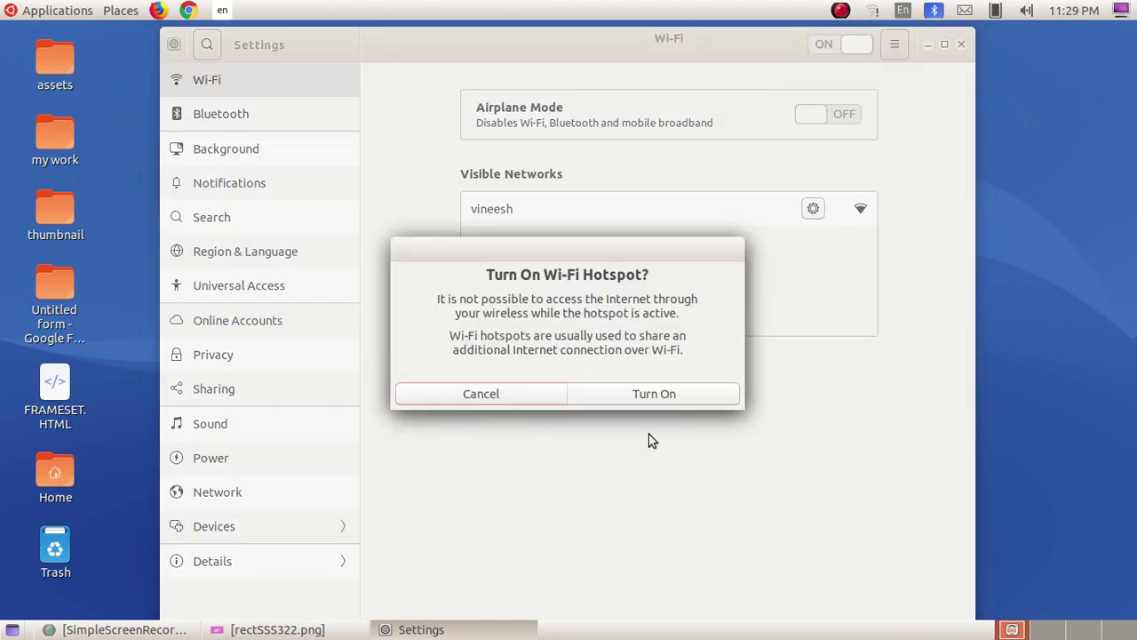
click(653, 393)
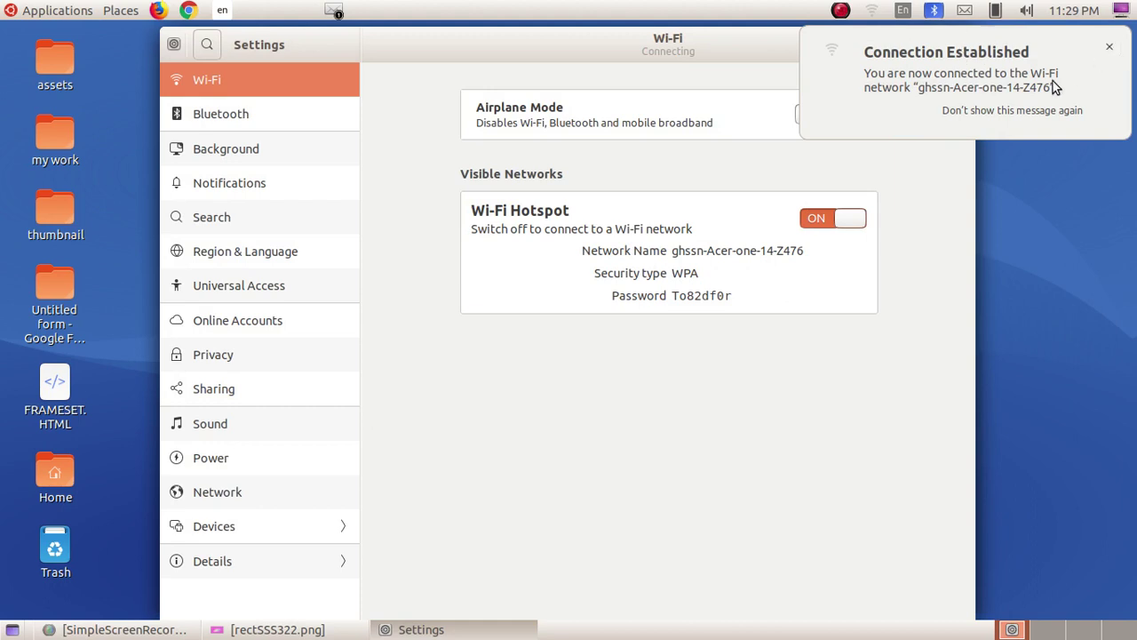
click(1109, 45)
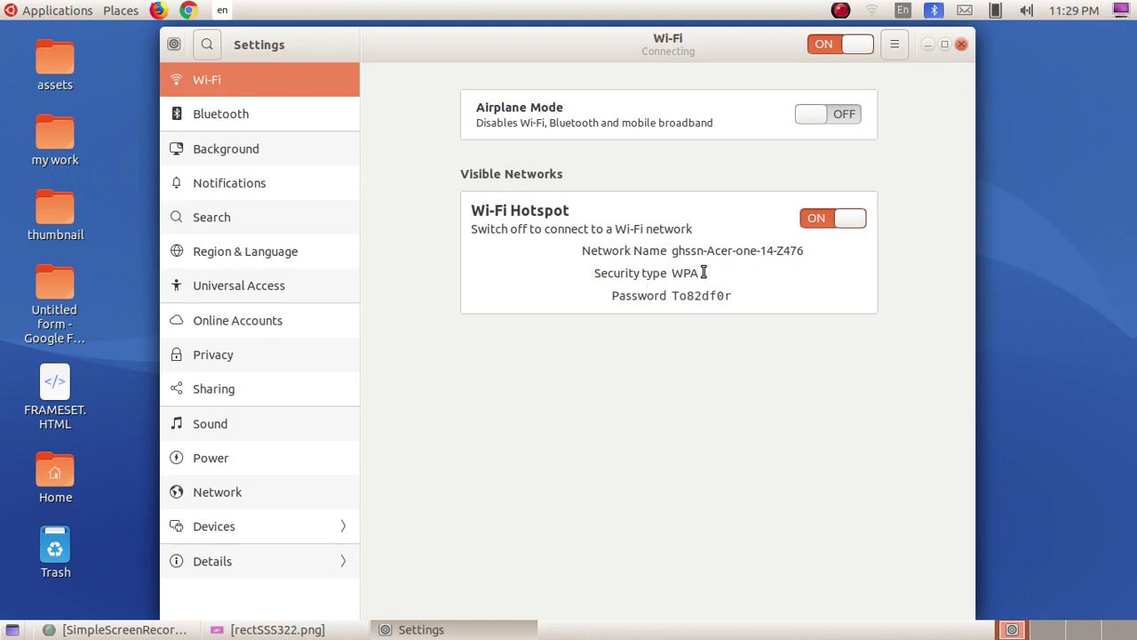
Inspect the hotspot's WPA security type and password, then close Settings.
drag(707, 272, 673, 272)
drag(736, 296, 668, 294)
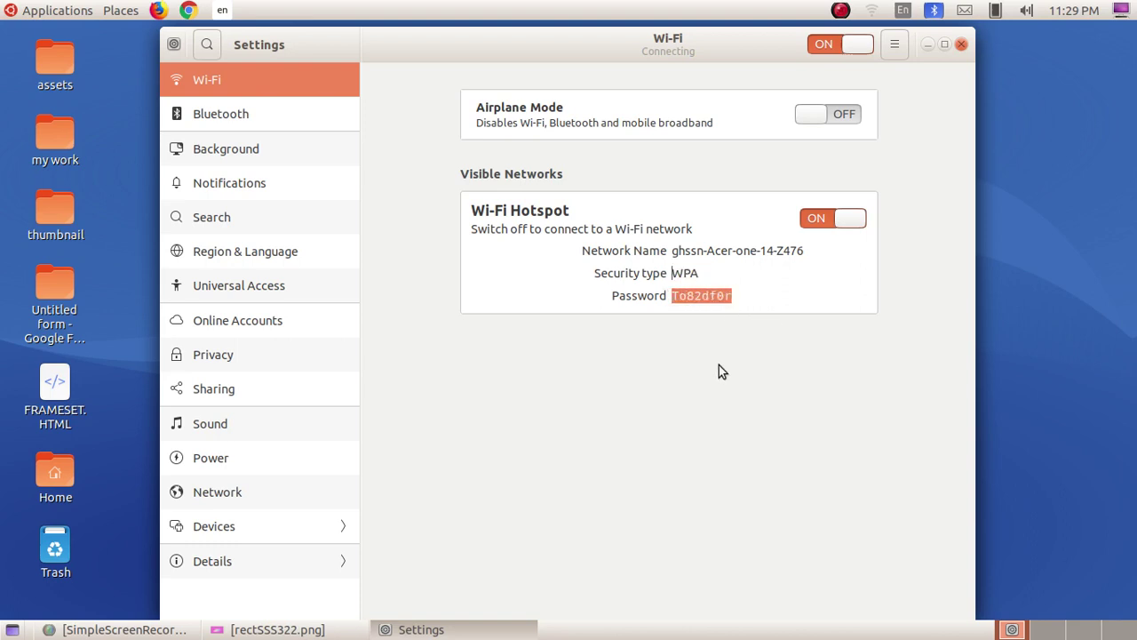
click(746, 303)
drag(673, 296, 734, 297)
click(752, 297)
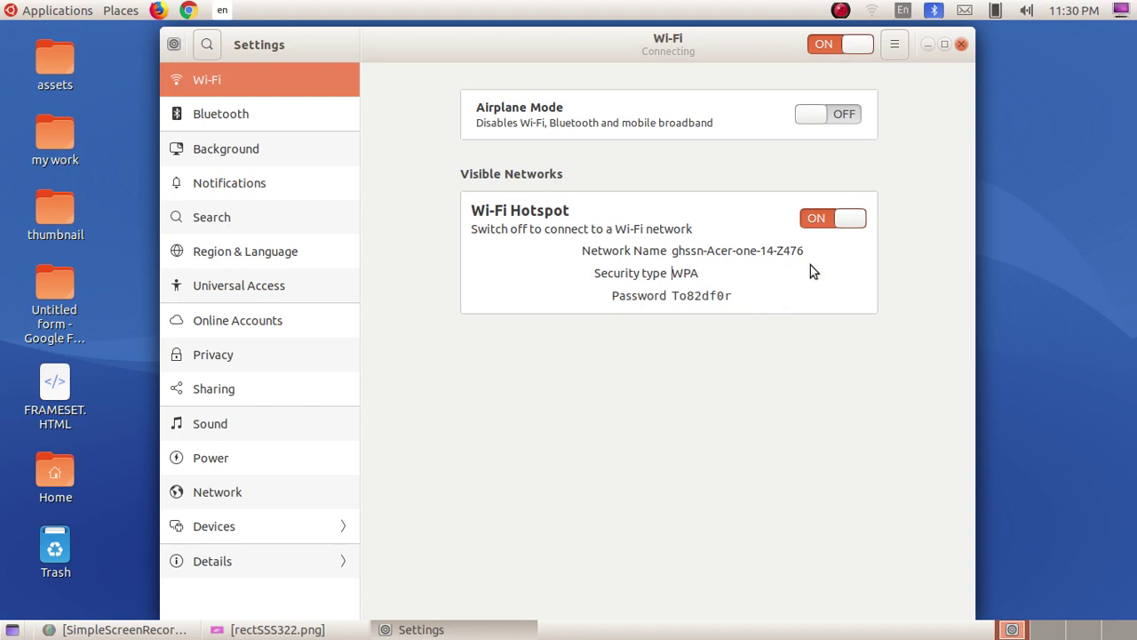
click(961, 44)
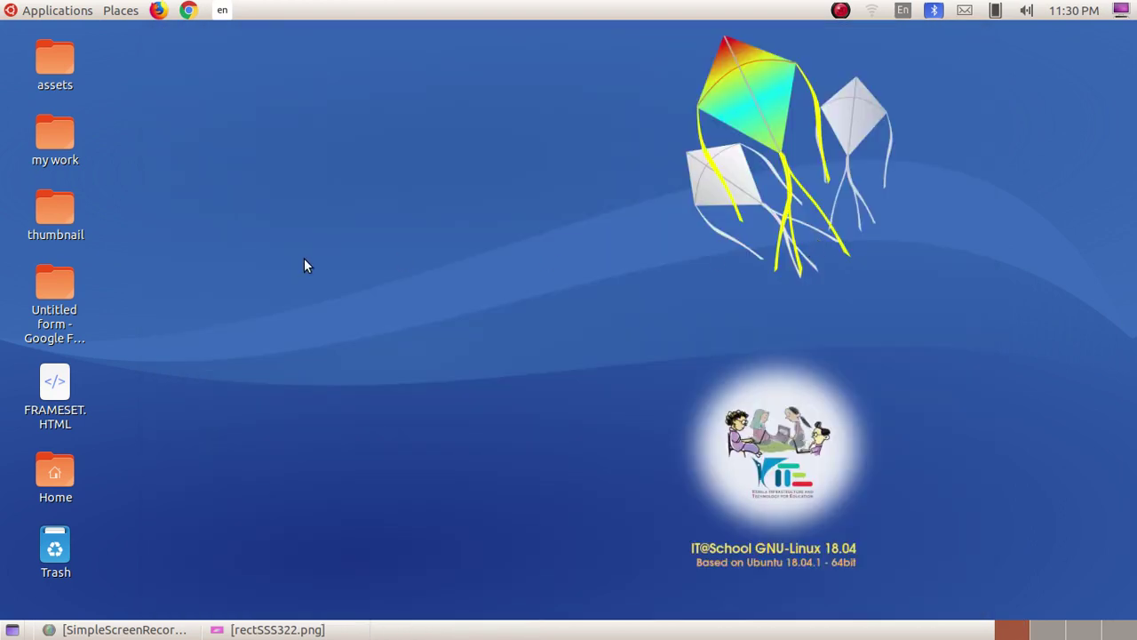
Open Edit Connections from the top panel's network menu.
click(872, 12)
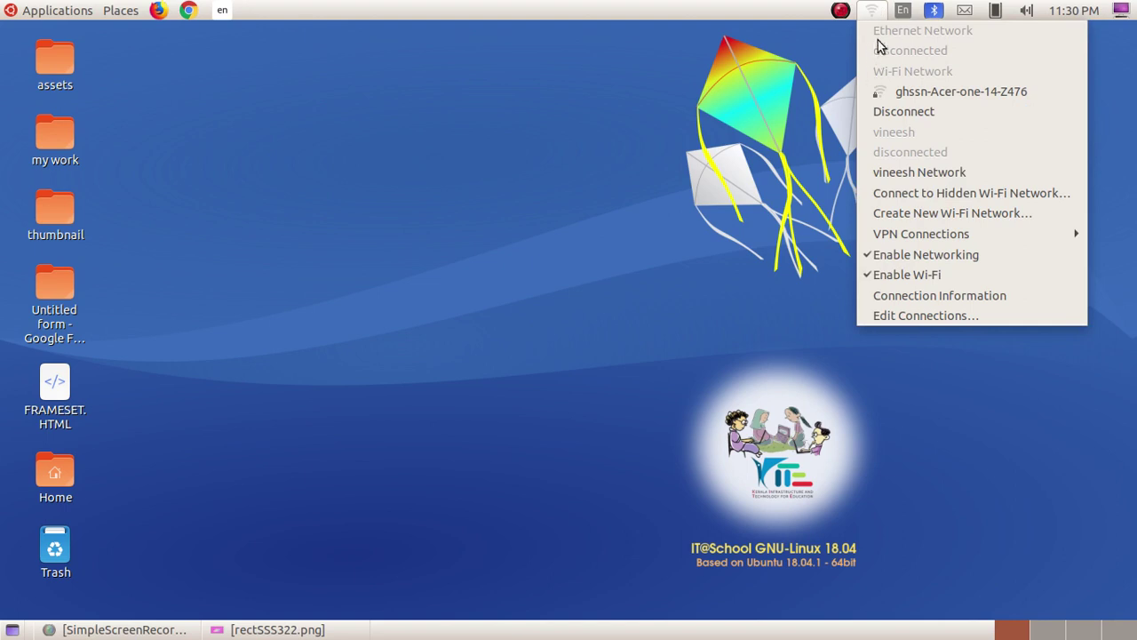
click(880, 5)
click(879, 5)
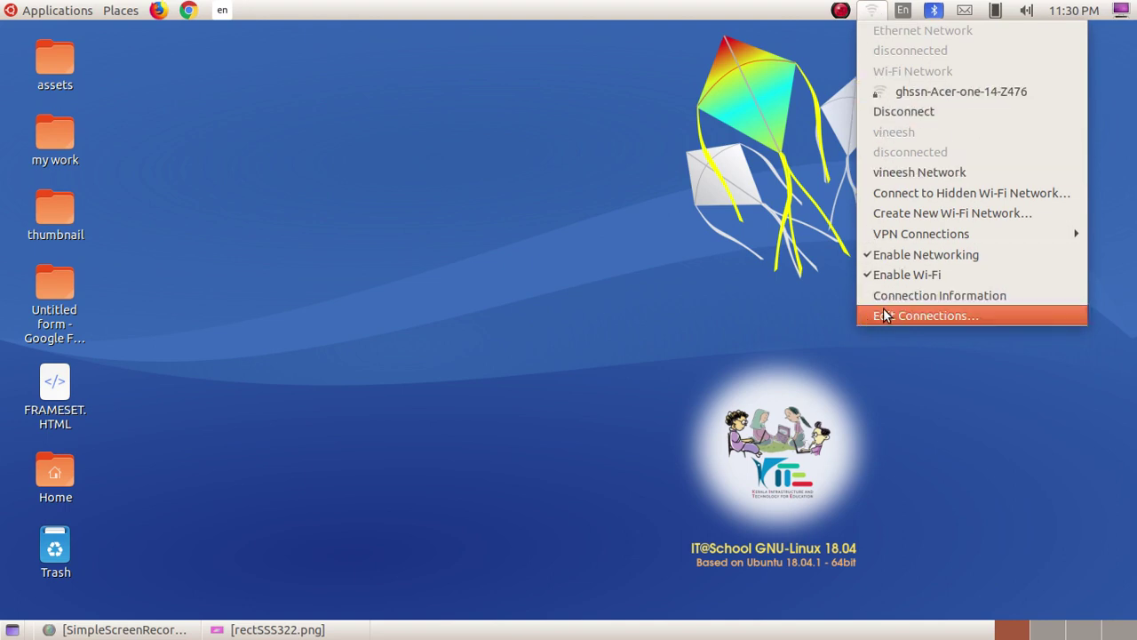
click(917, 317)
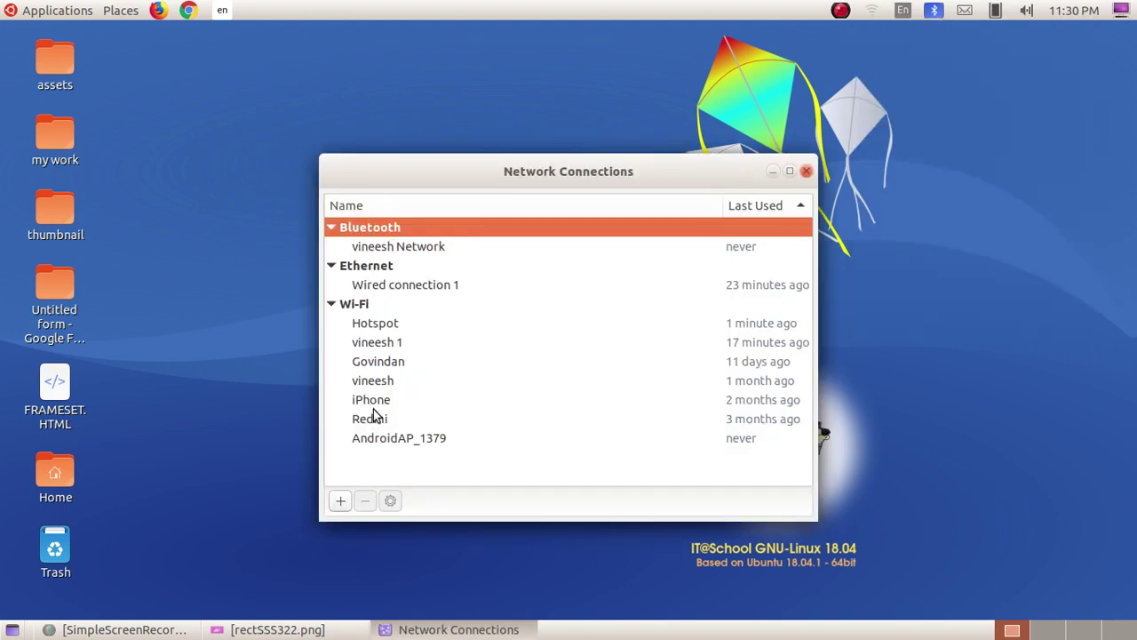
Select the Hotspot Wi-Fi connection and open it for editing.
click(371, 326)
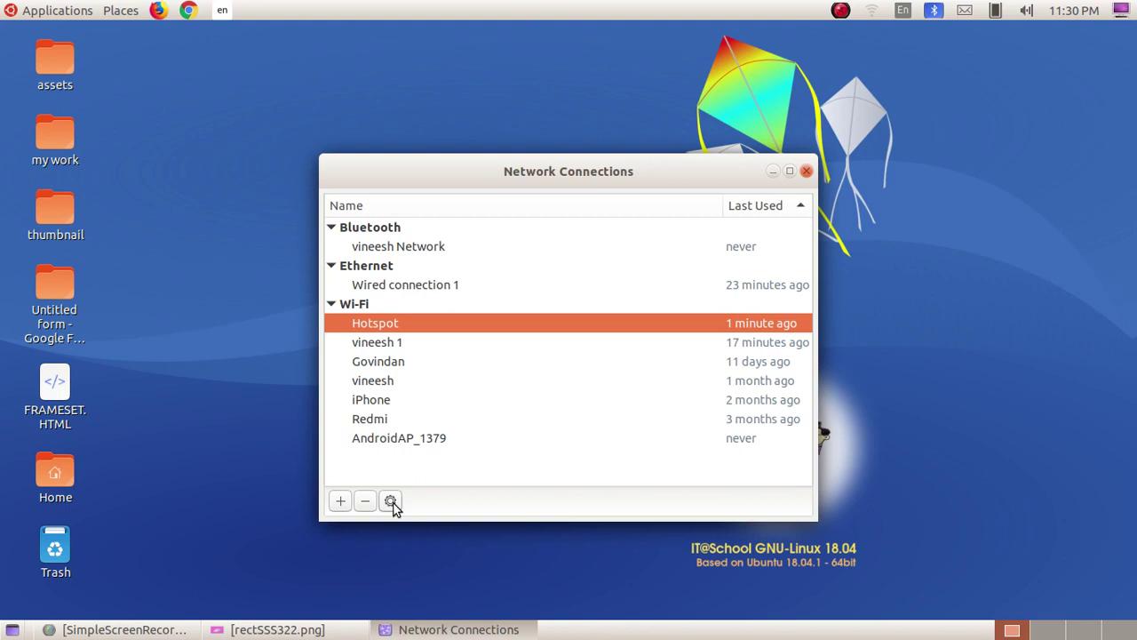
click(391, 501)
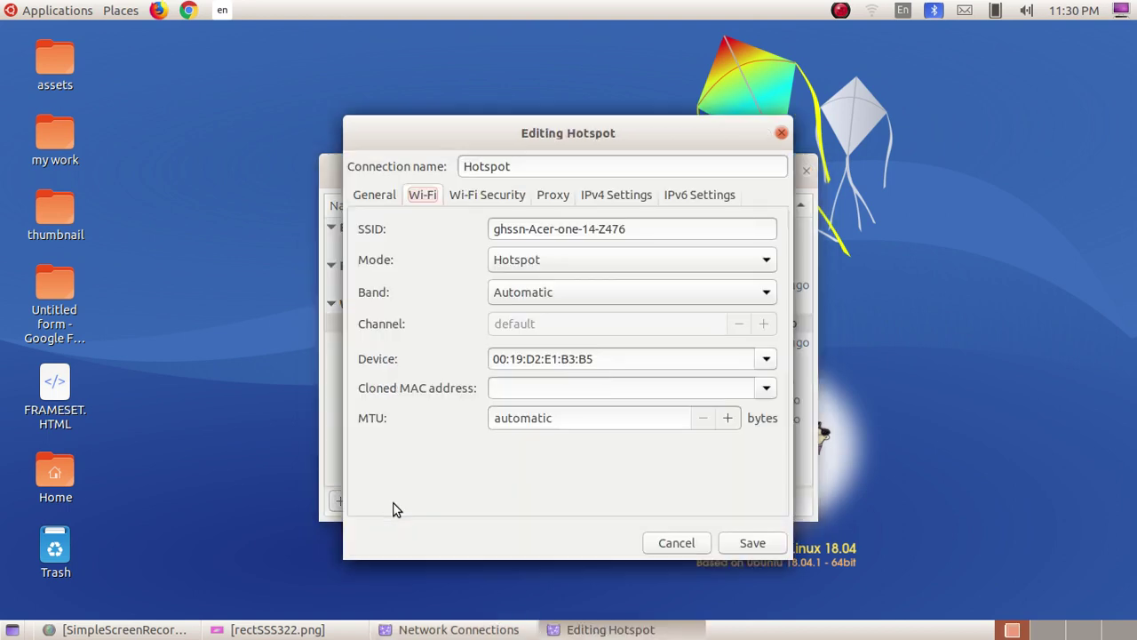
Replace the Hotspot's WPA & WPA2 Personal password with the new eight-digit password and save.
click(468, 195)
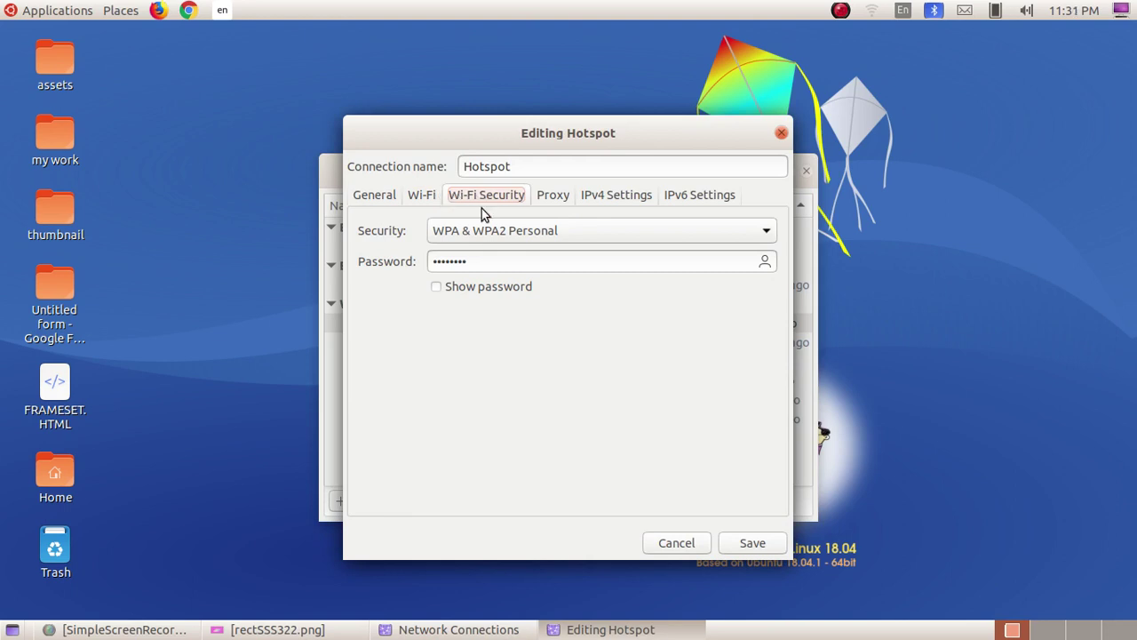
click(454, 288)
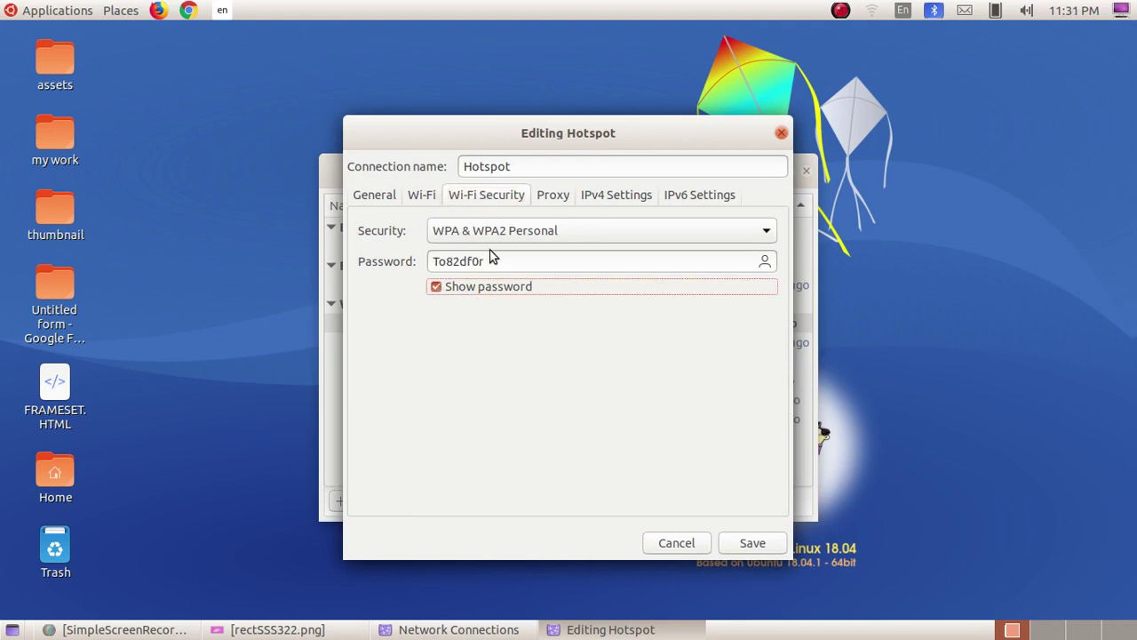
click(485, 261)
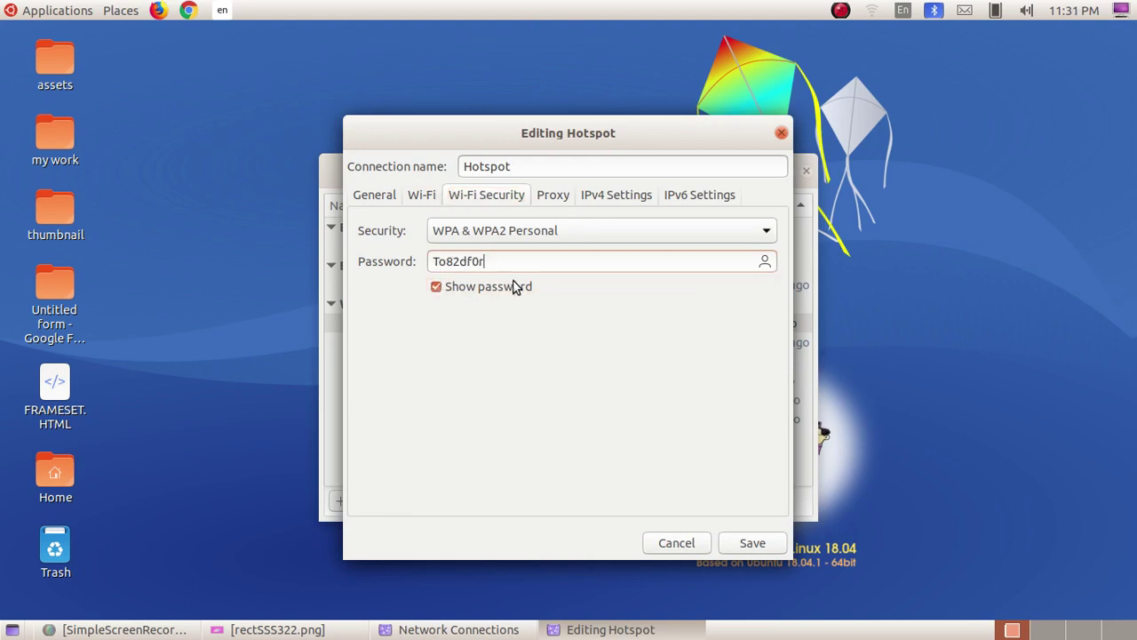
key(BackSpace)
key(BackSpace)
key(BackSpace)
key(BackSpace)
key(BackSpace)
key(BackSpace)
key(BackSpace)
key(BackSpace)
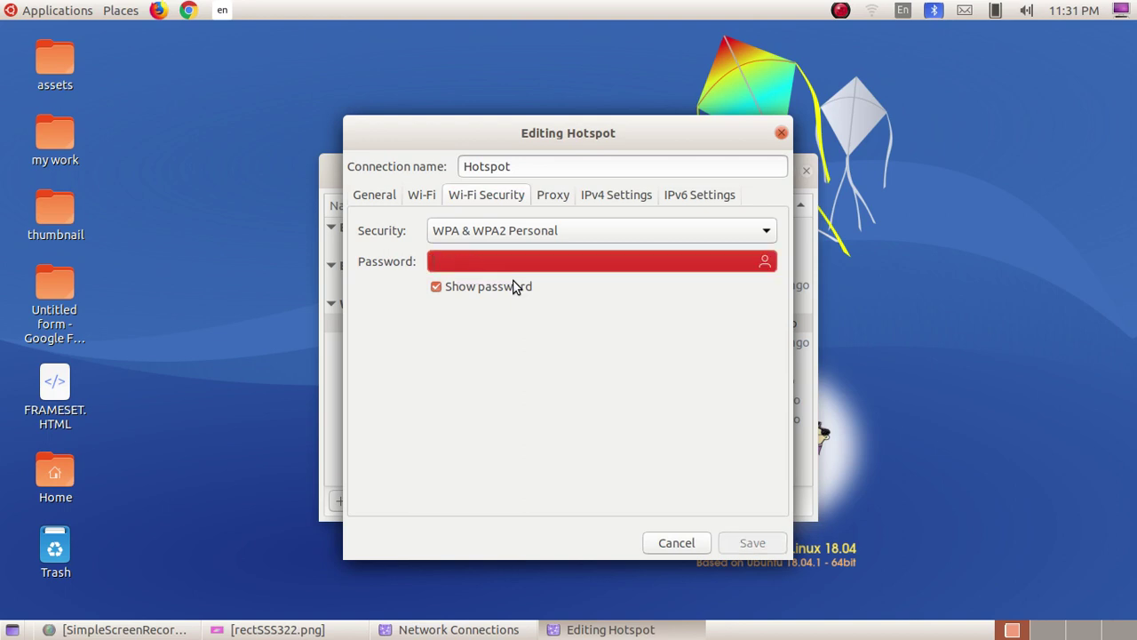
text(12345678)
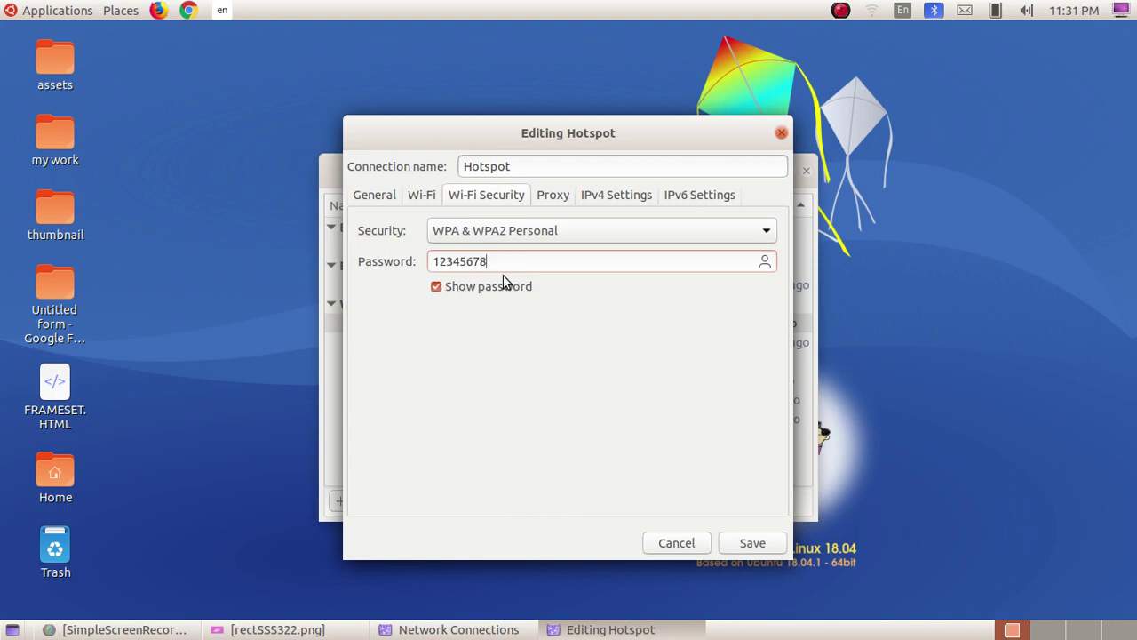
click(436, 288)
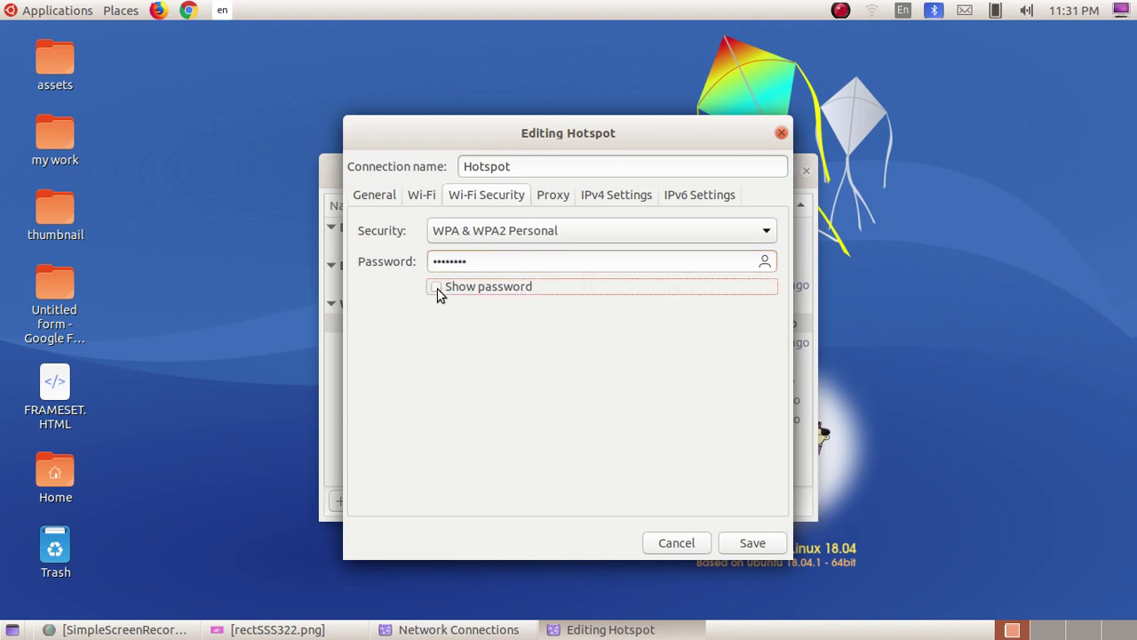
click(436, 288)
click(436, 288)
click(737, 548)
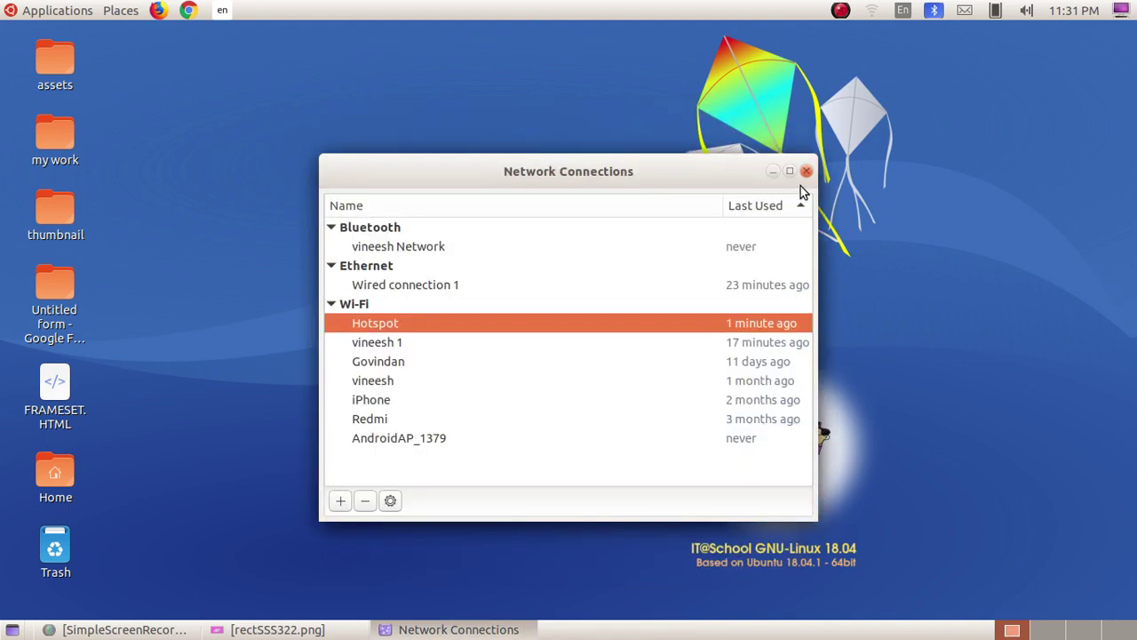
Close Network Connections and disconnect the hotspot from the panel's network menu.
click(805, 171)
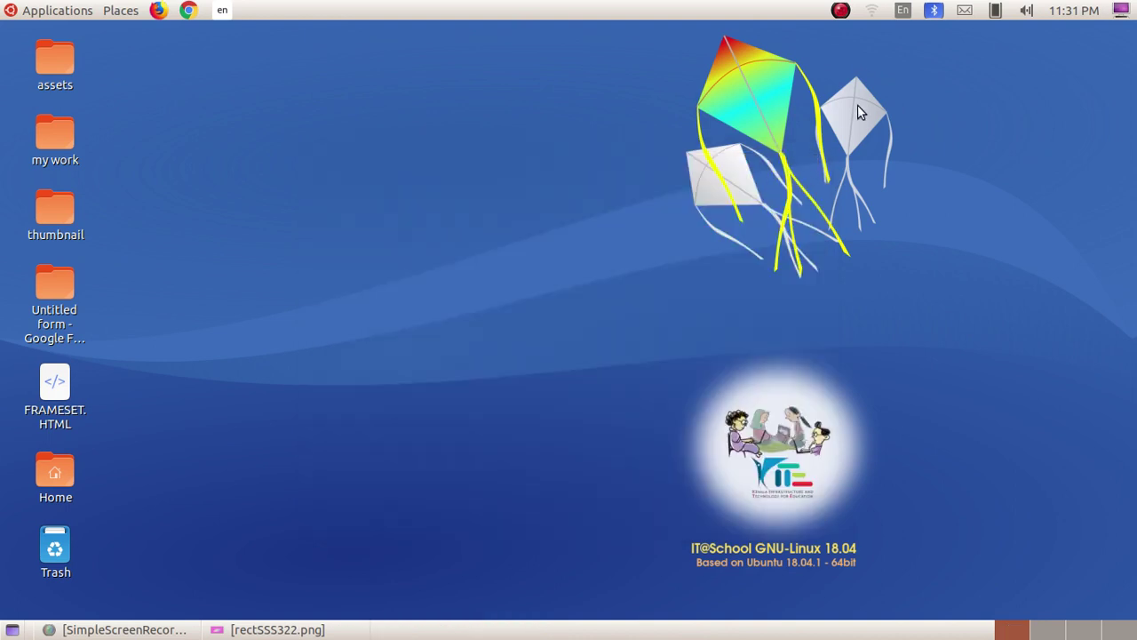
click(871, 10)
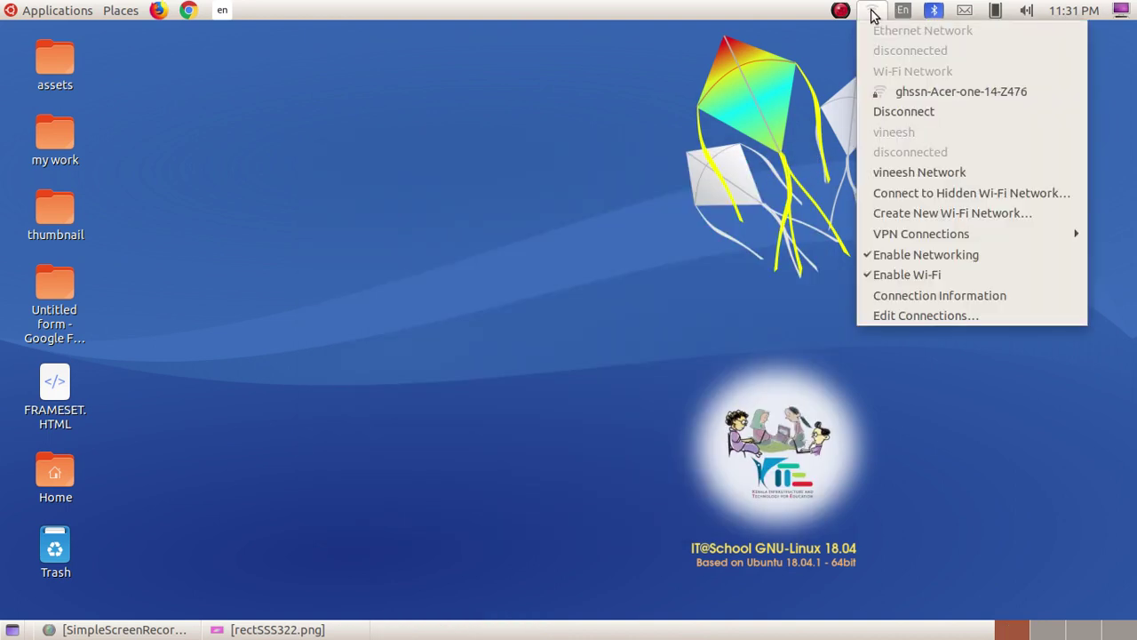
click(725, 125)
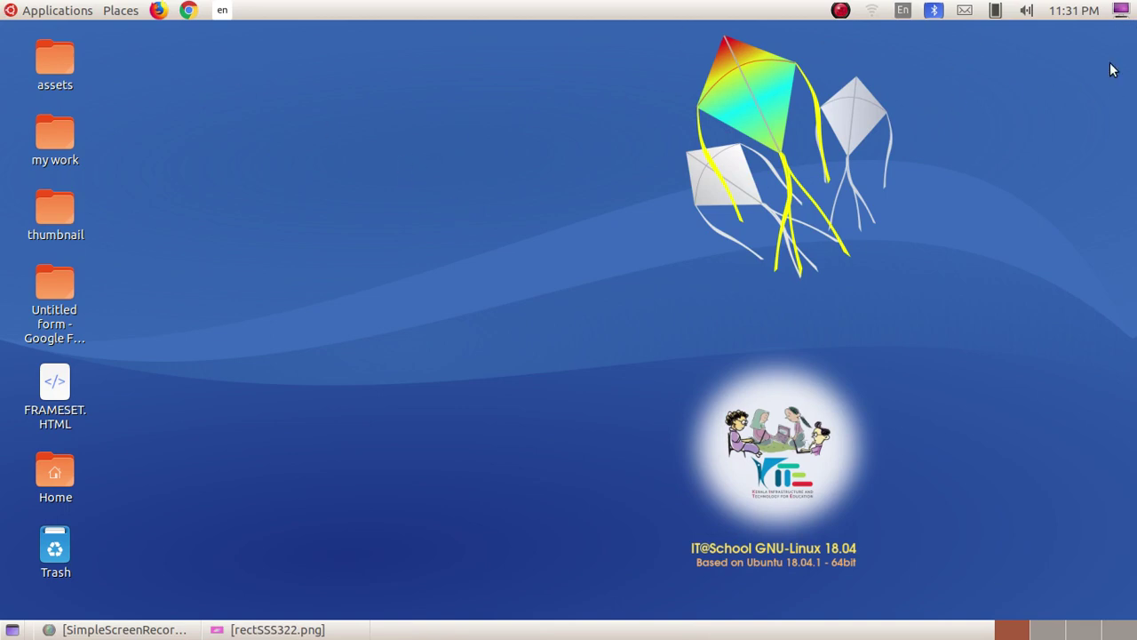
click(871, 10)
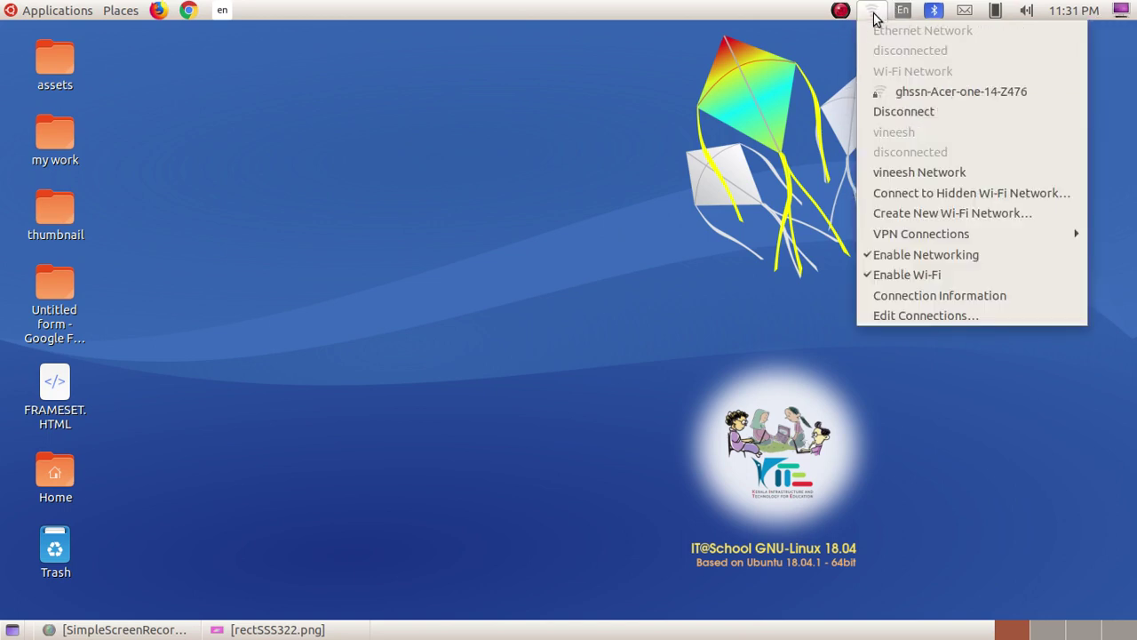
click(878, 118)
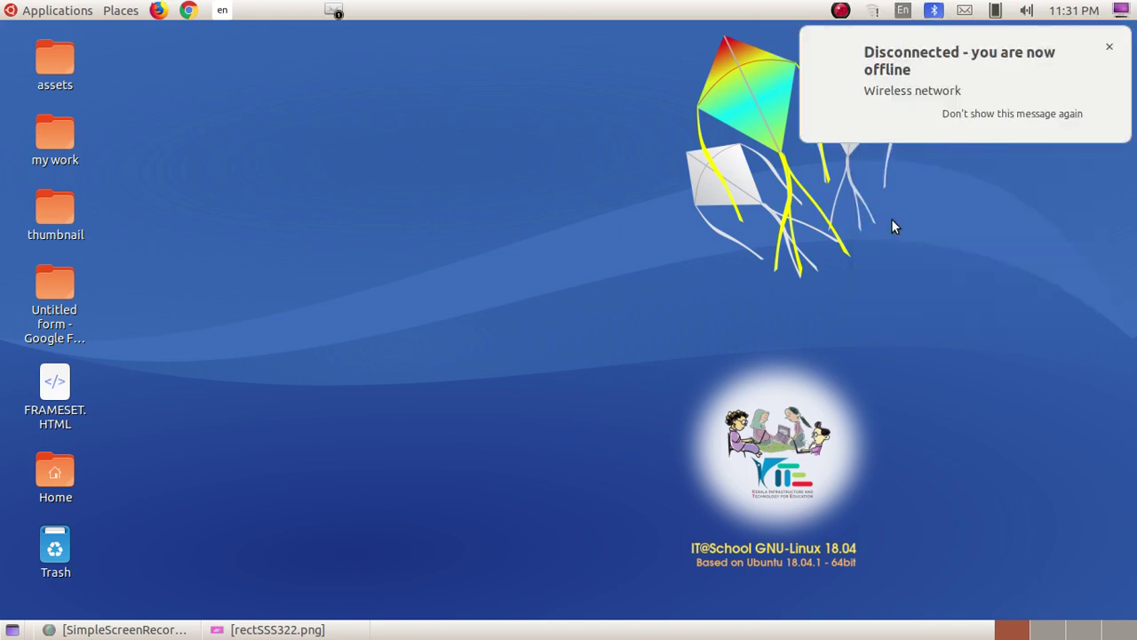
click(1109, 47)
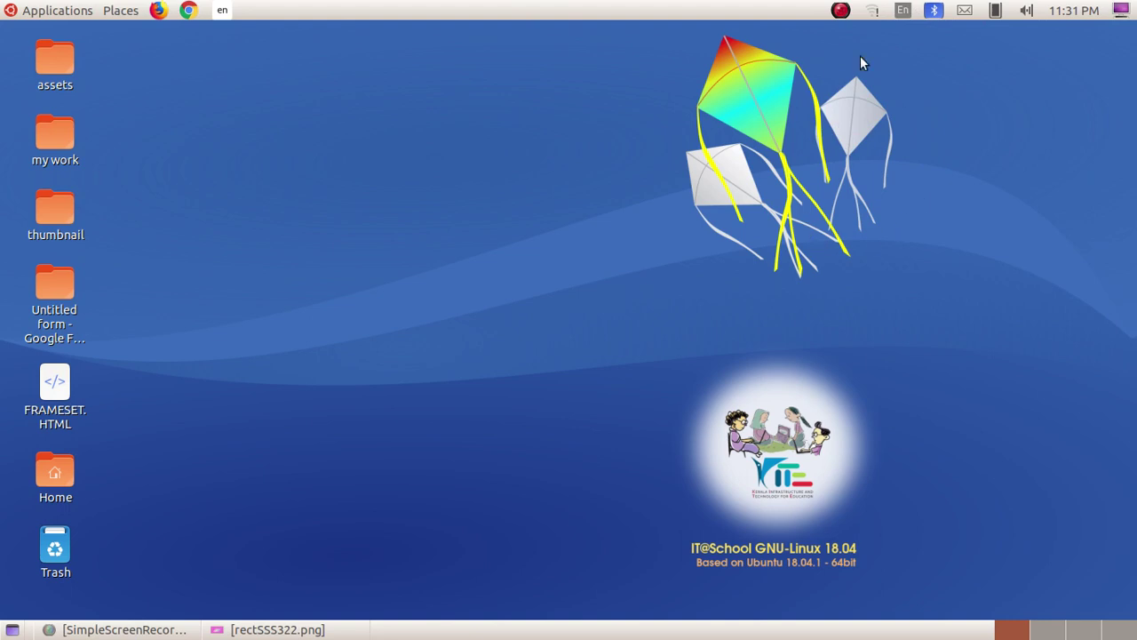
click(38, 10)
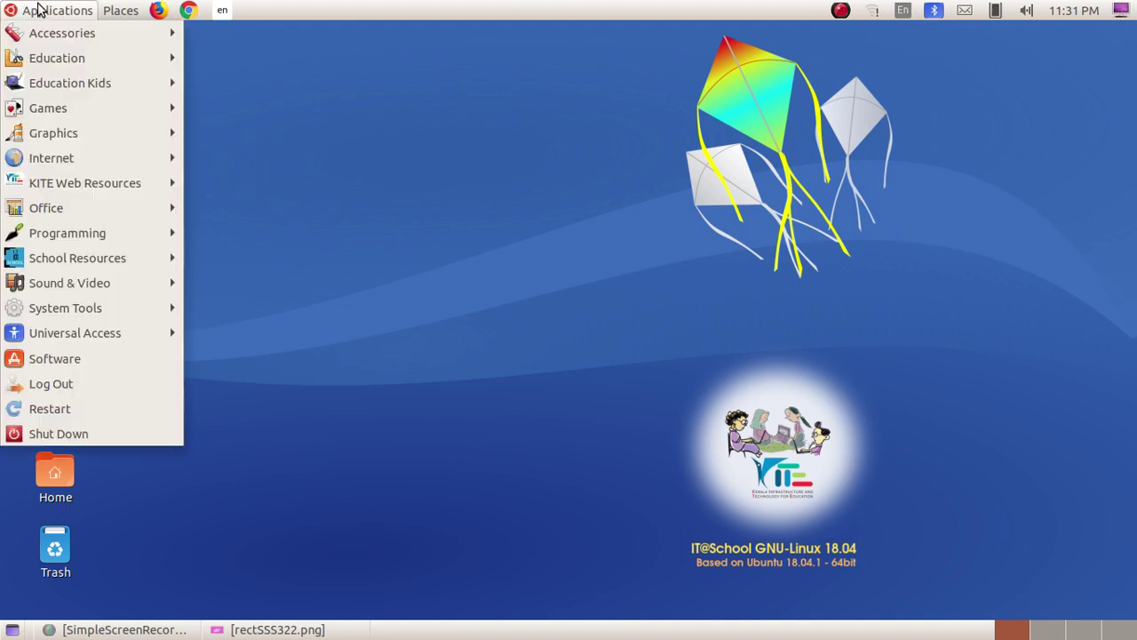
Reopen Settings from the system menu and turn the Wi-Fi hotspot back on, dismissing the connection notification.
click(352, 312)
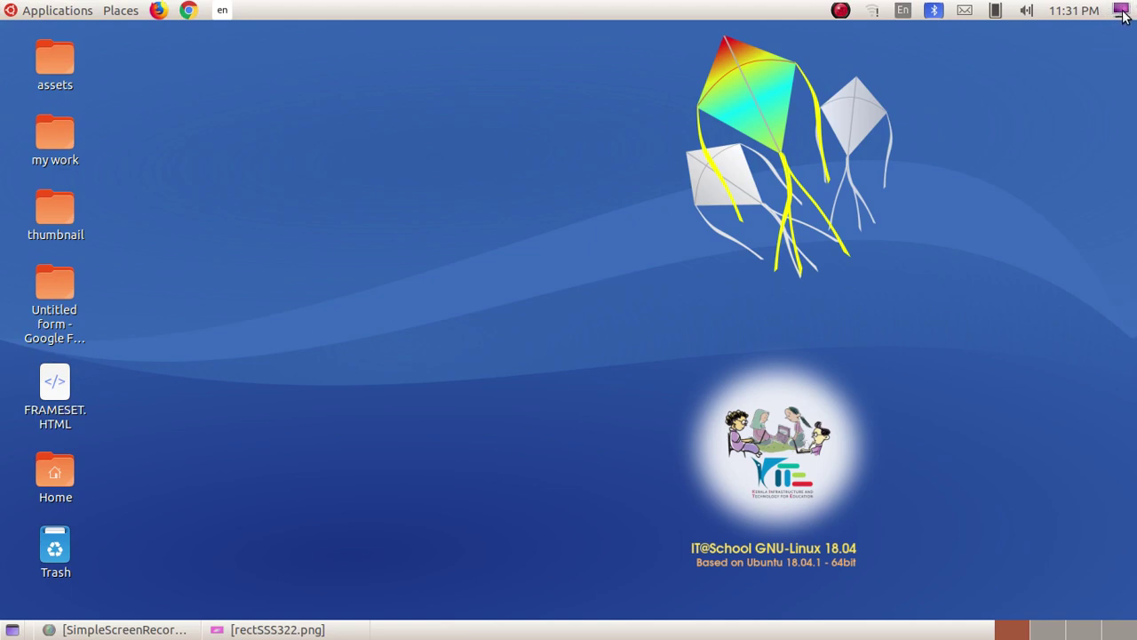
click(1121, 11)
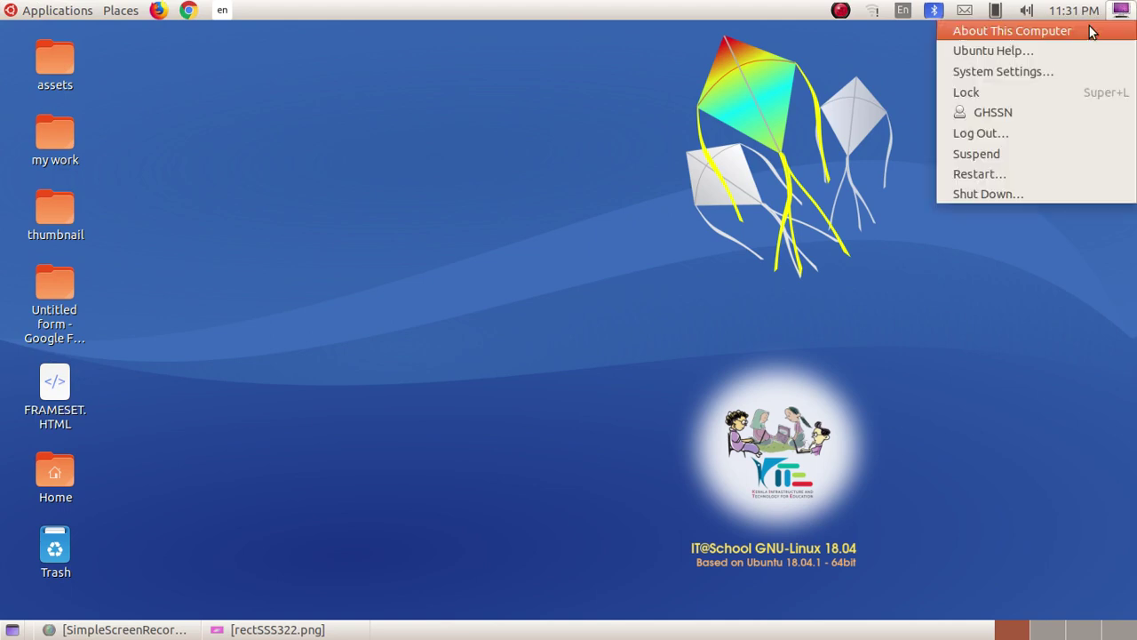
click(1010, 74)
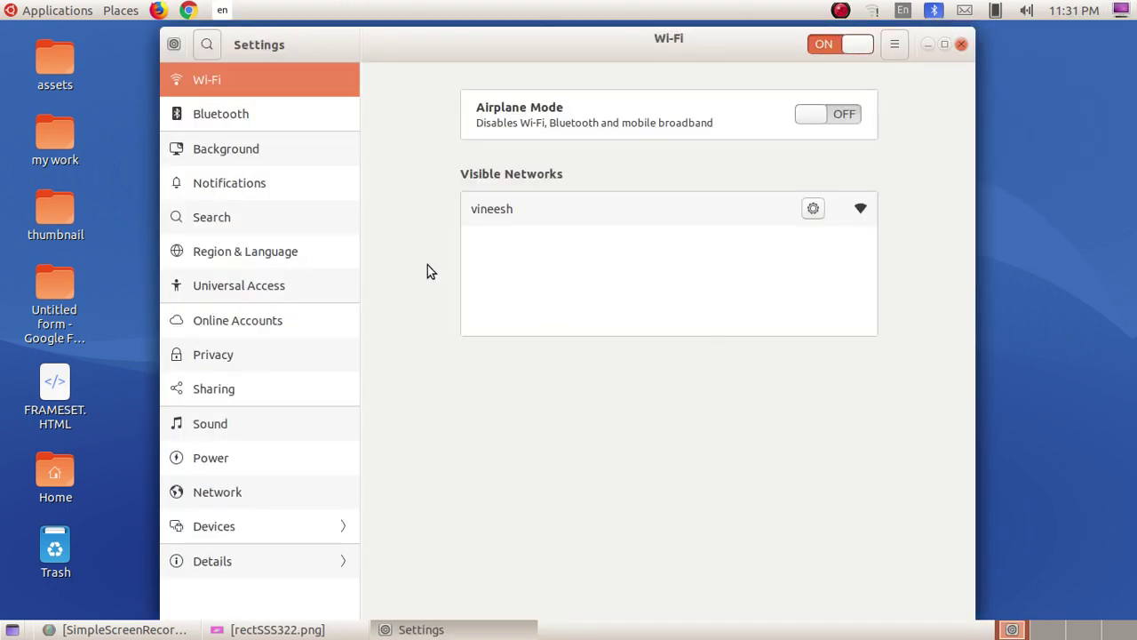
click(896, 47)
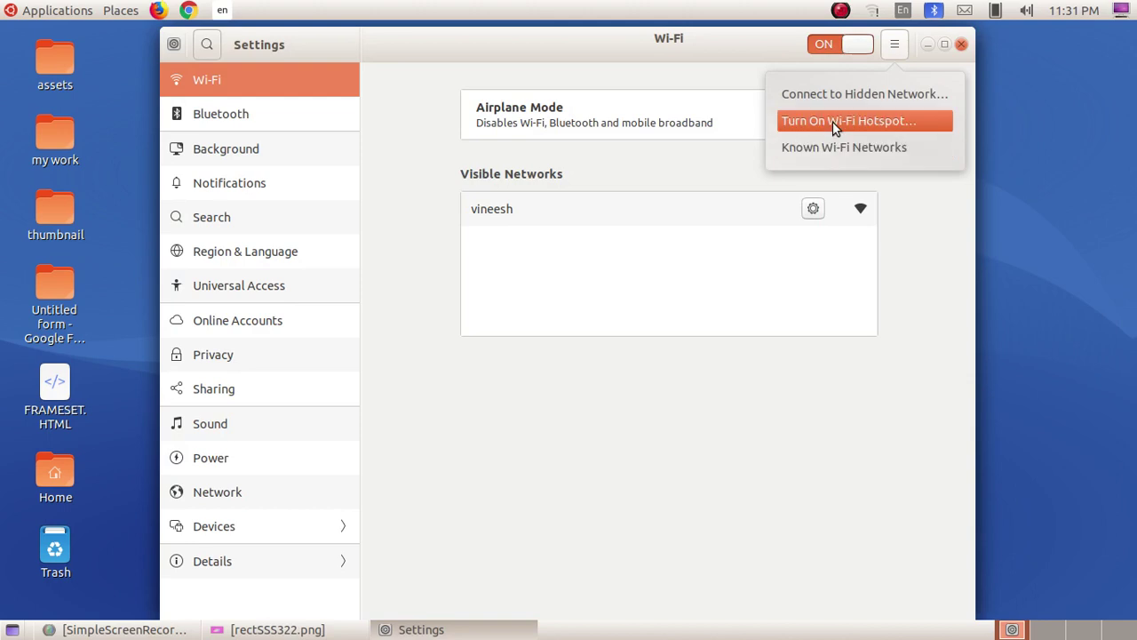
click(837, 120)
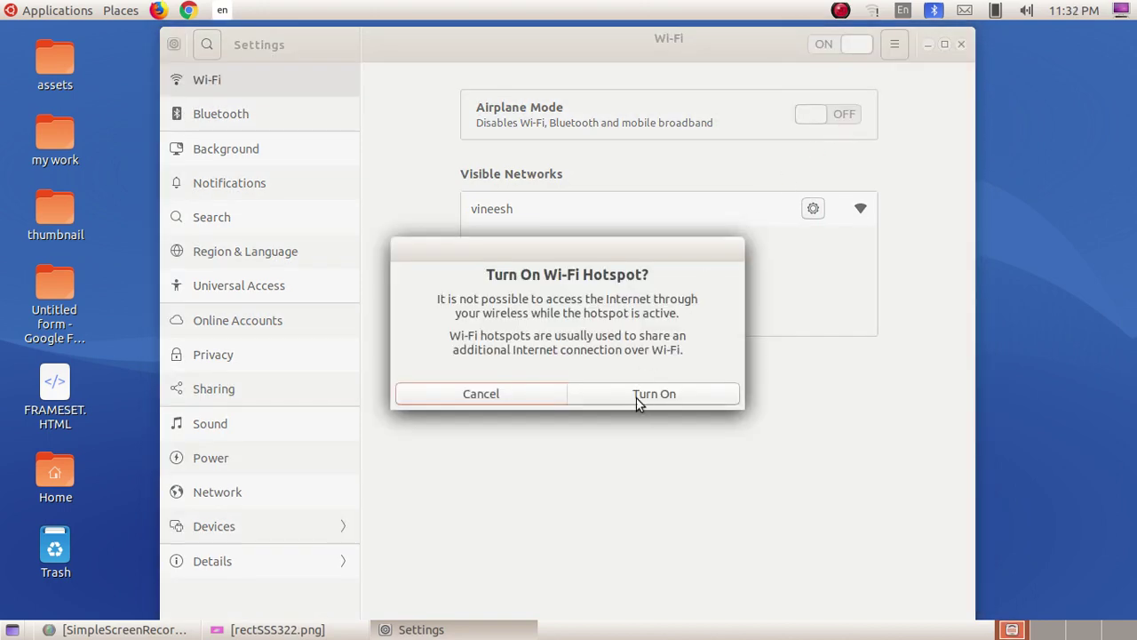
click(636, 395)
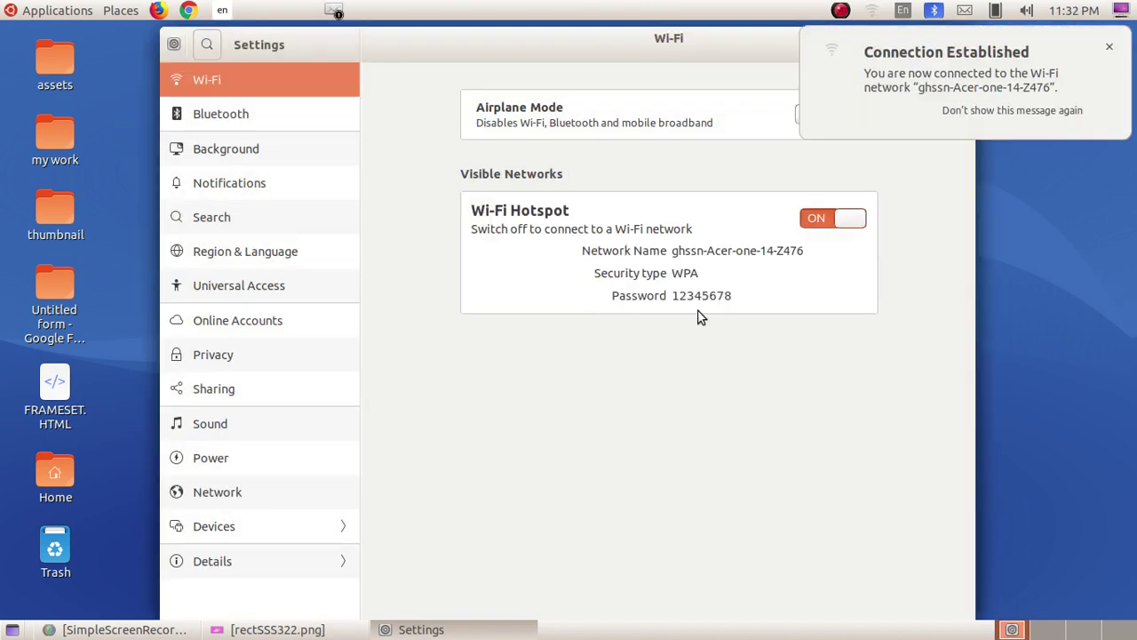
click(1109, 47)
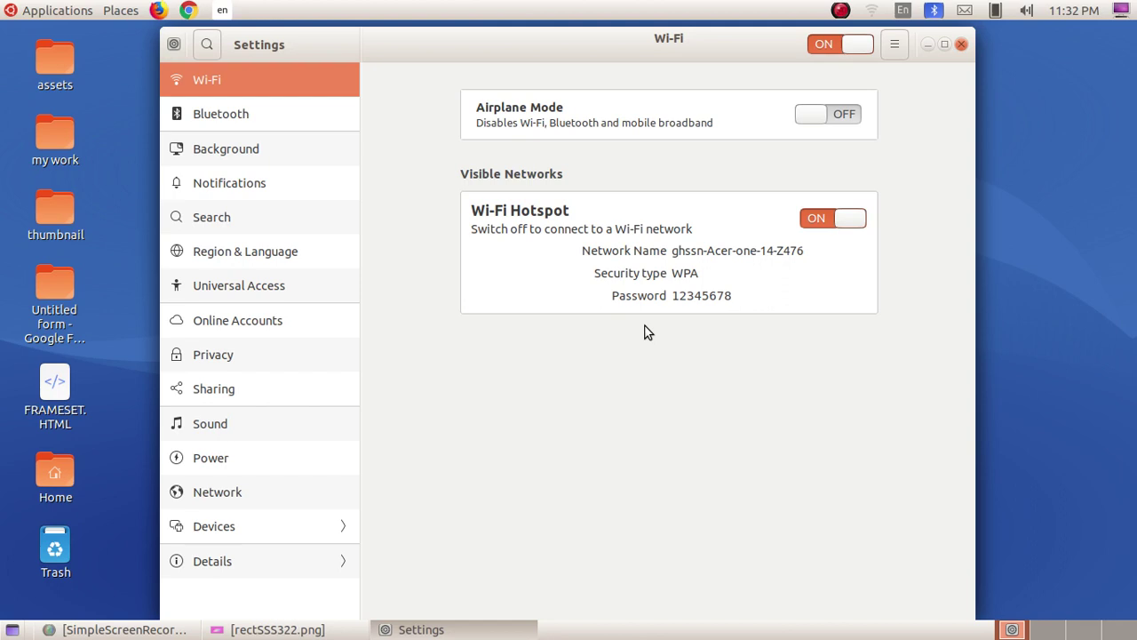
Close the Settings window and bring up the SimpleScreenRecorder tray menu.
click(960, 46)
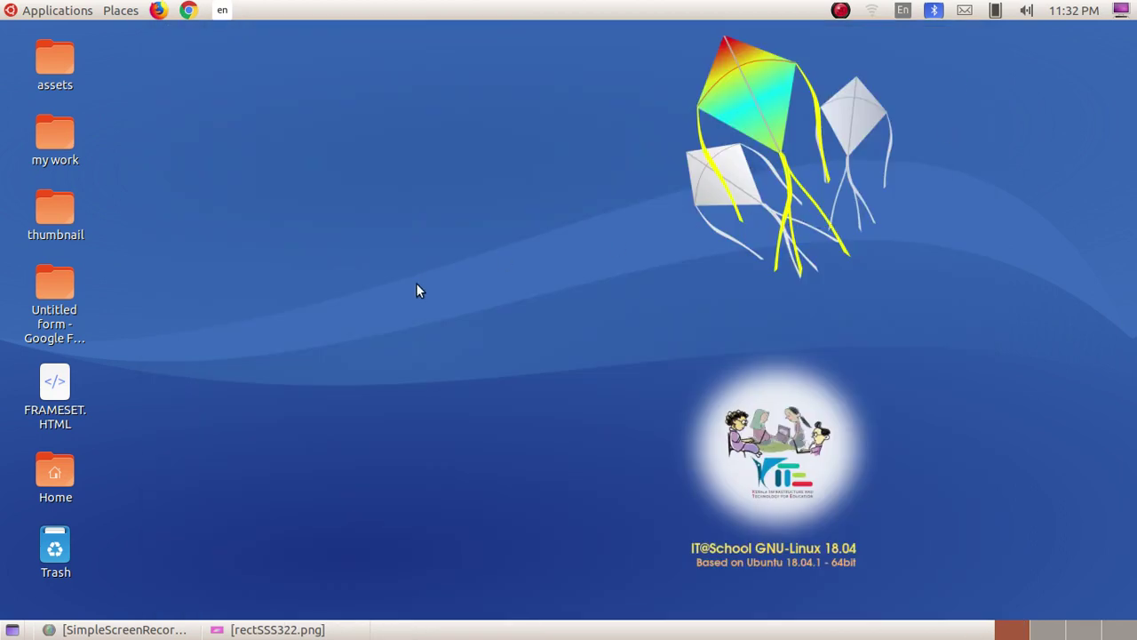
click(841, 11)
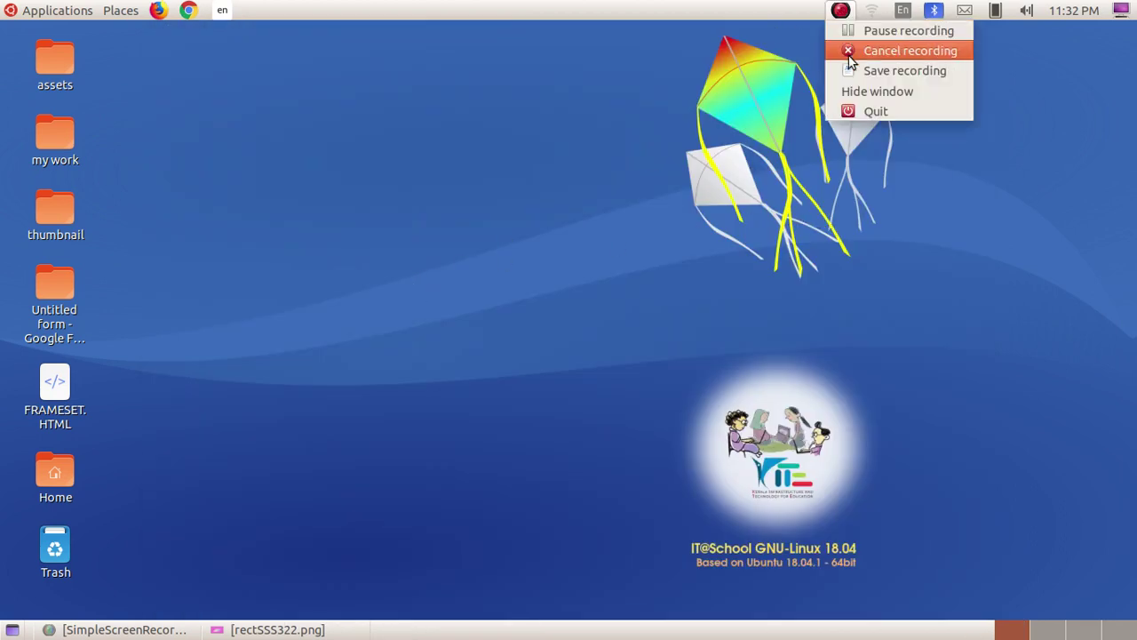